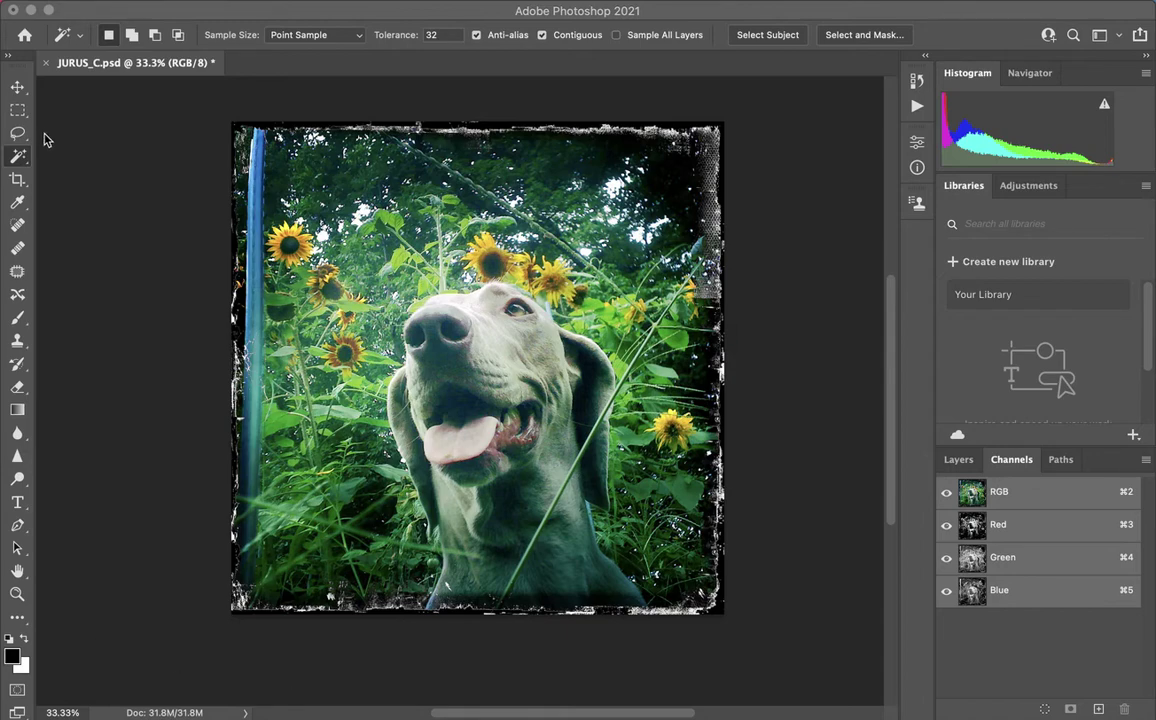
- Resize the image to 12 inches wide with resampling turned off
{"action": "left_click", "coordinate": [116, 3]}
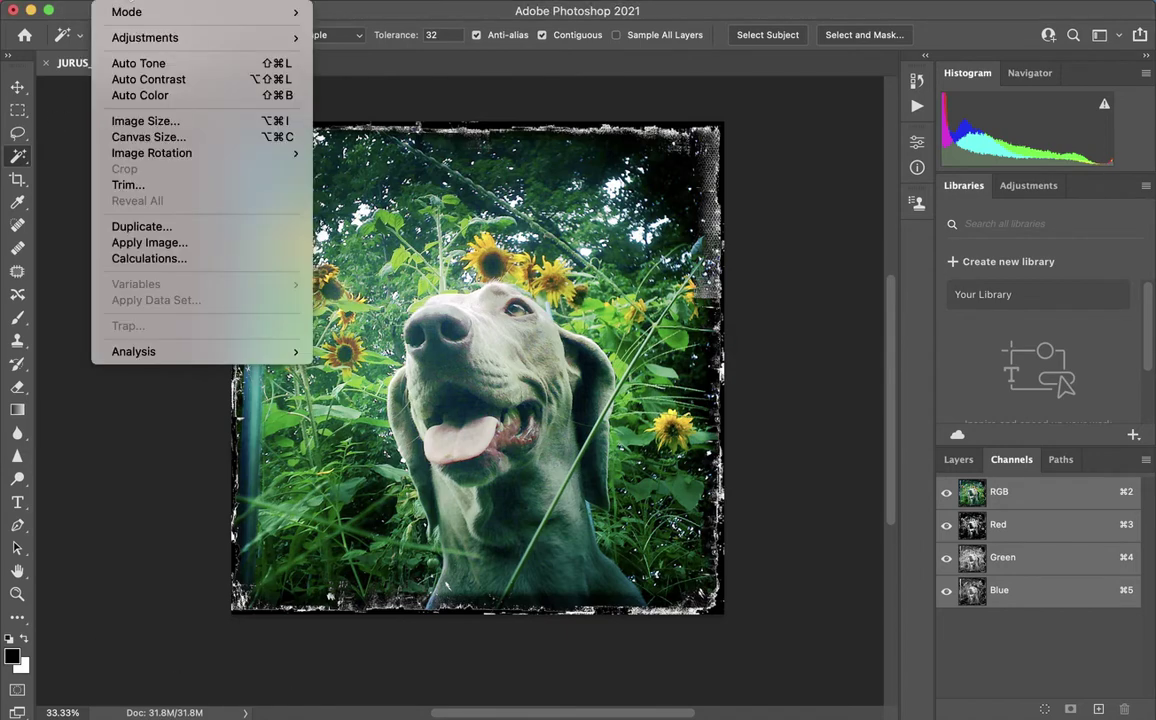
{"action": "left_click", "coordinate": [138, 121]}
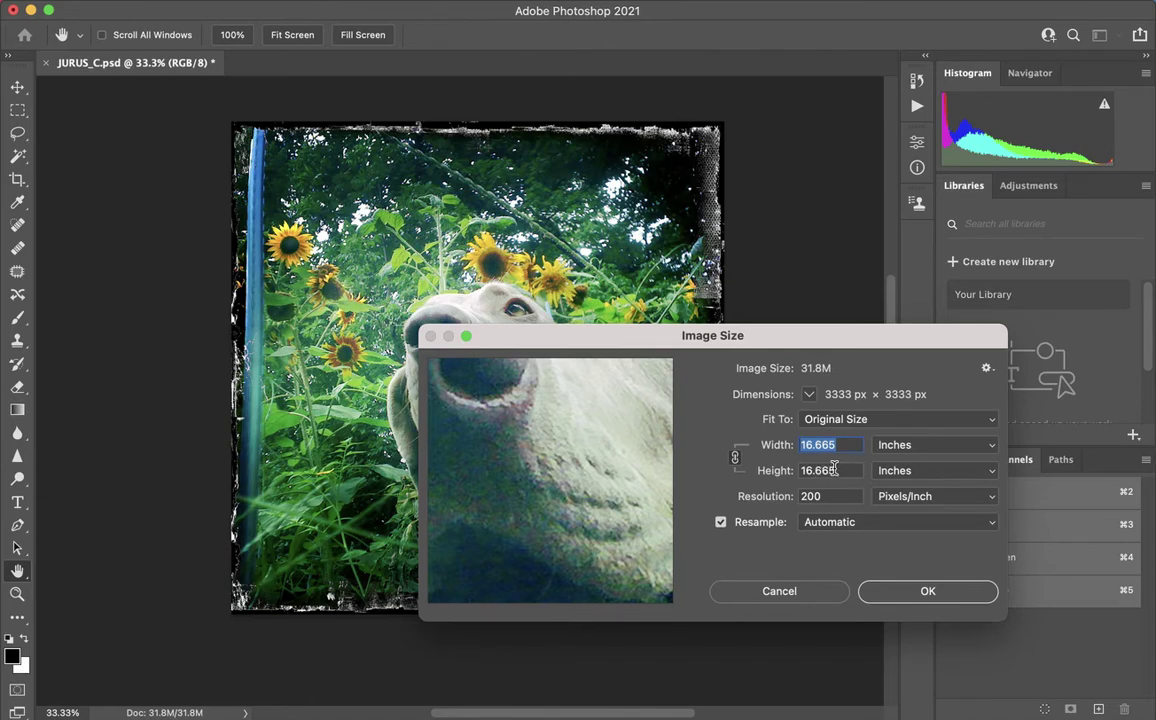
{"action": "left_click", "coordinate": [721, 523]}
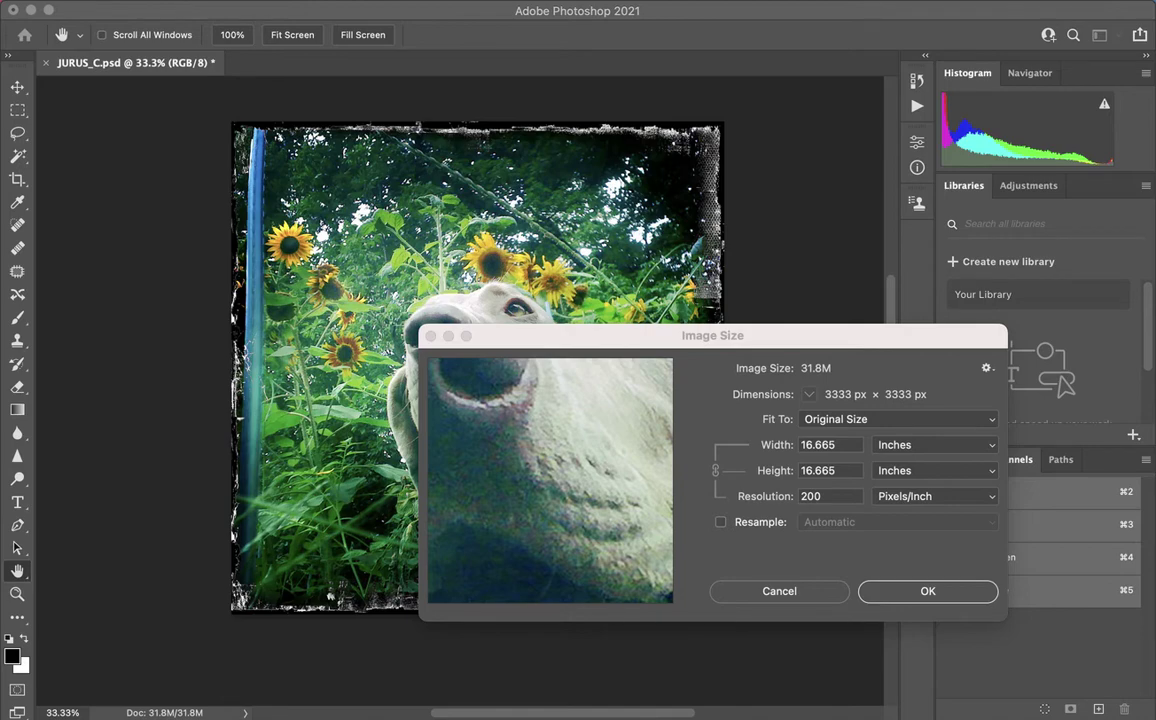
{"action": "left_click", "coordinate": [846, 446]}
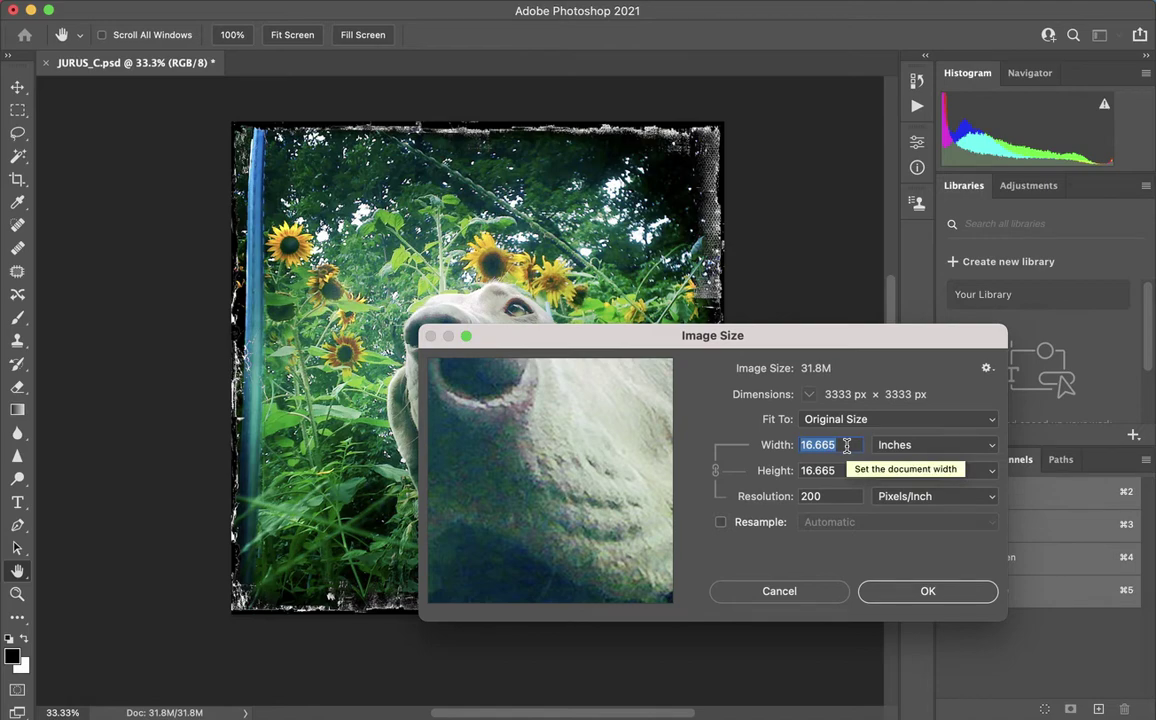
{"action": "type", "text": "12"}
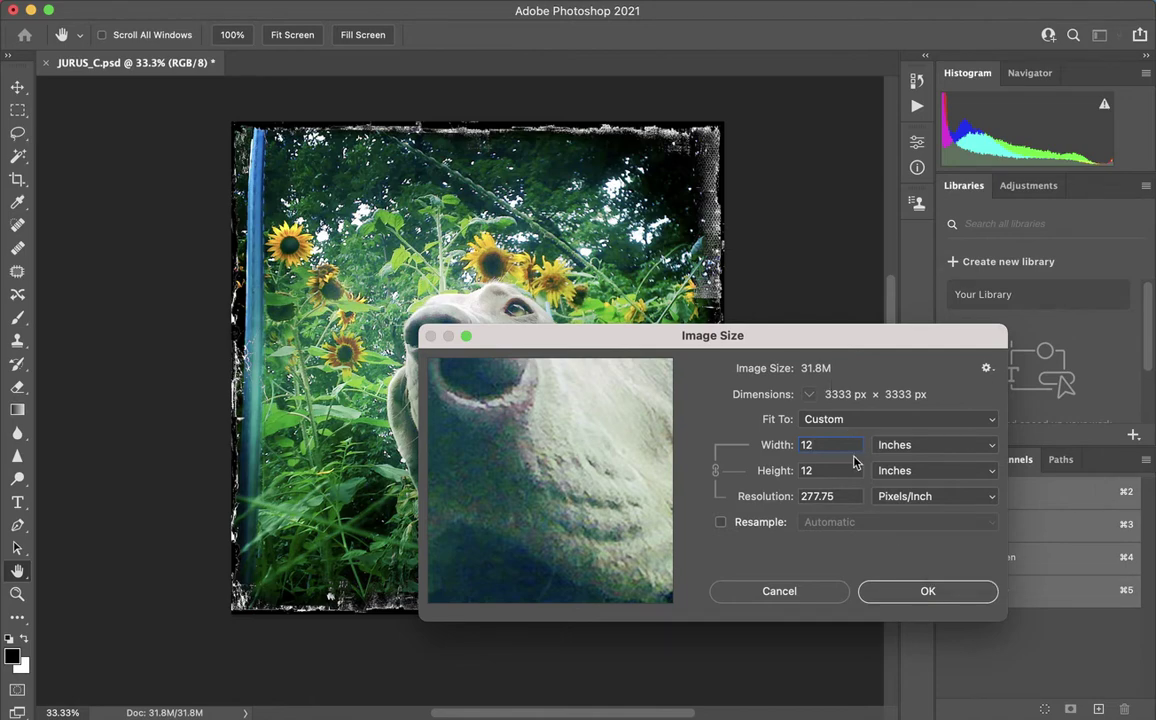
{"action": "left_click", "coordinate": [933, 602]}
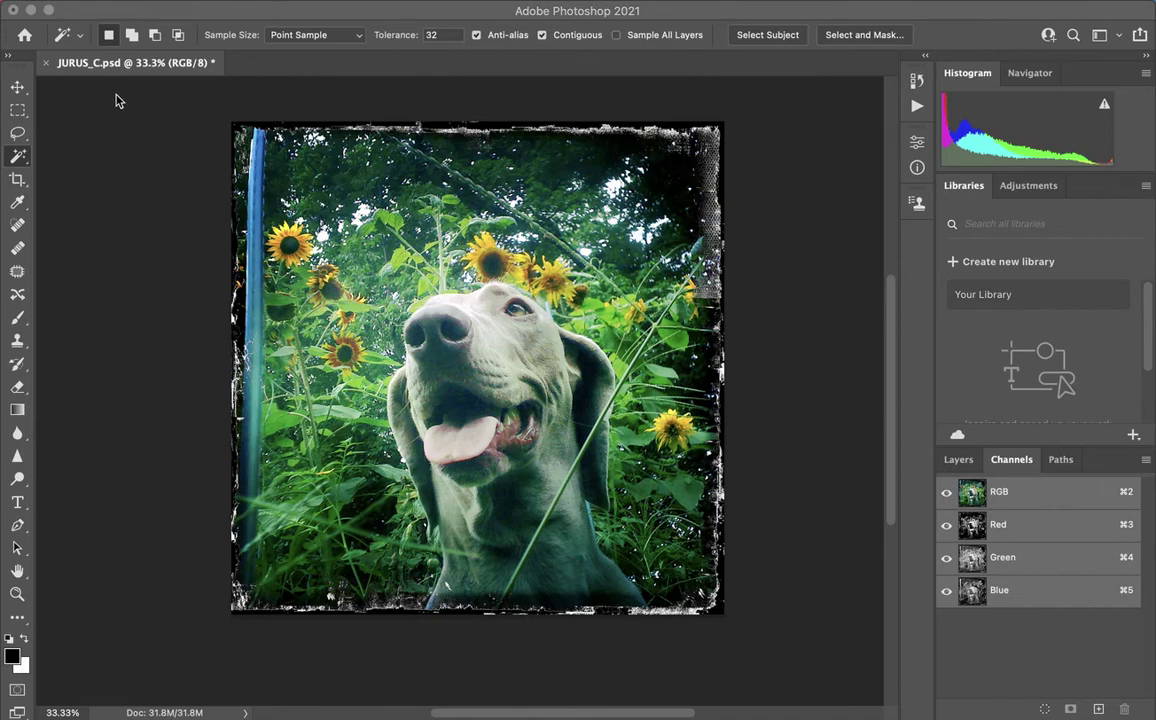
- Invert the image's colours and flip the canvas horizontally
{"action": "left_click", "coordinate": [113, 10]}
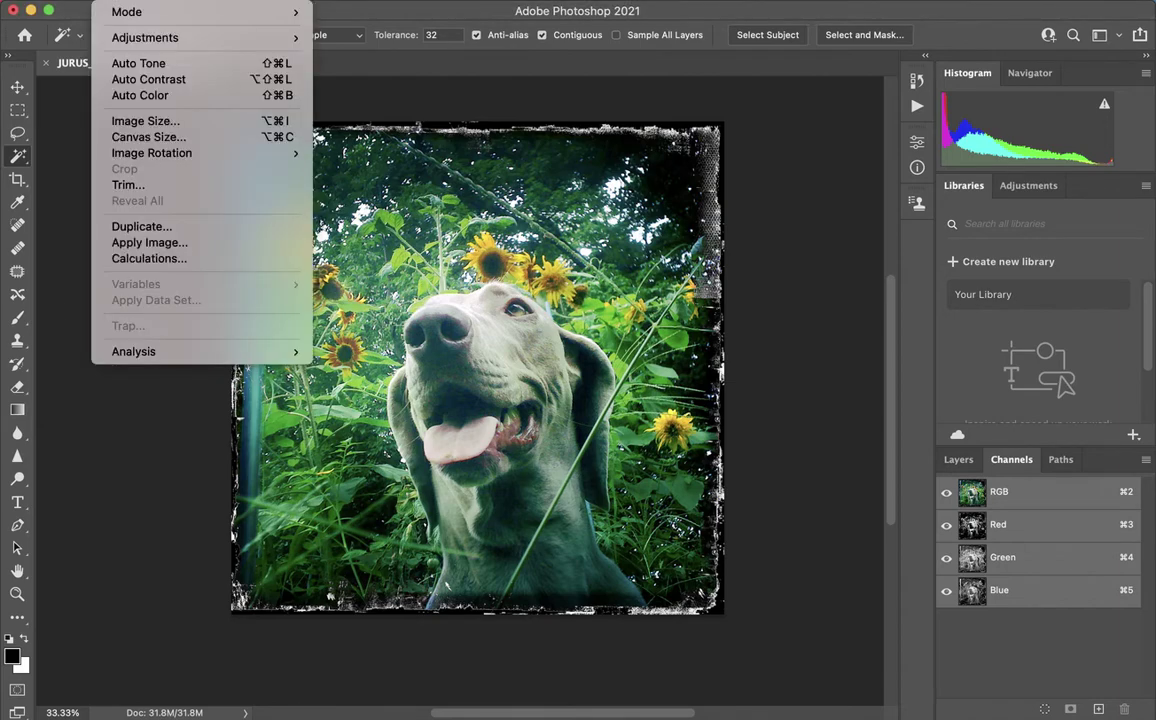
{"action": "mouse_move", "coordinate": [125, 38]}
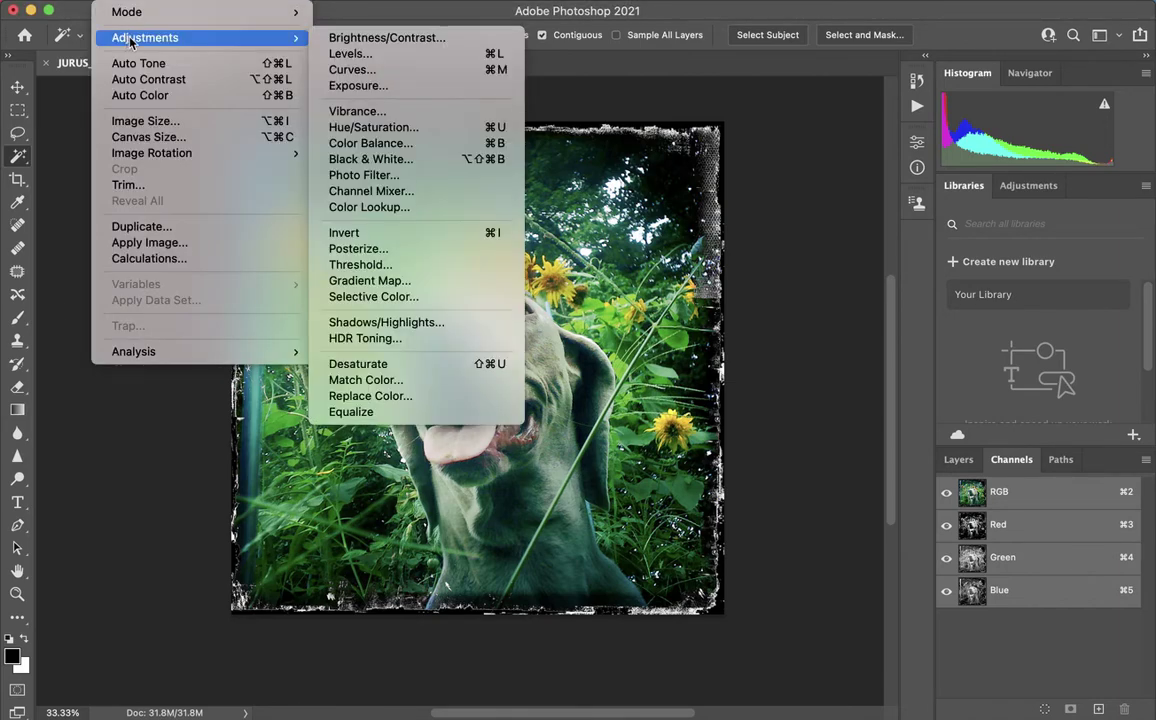
{"action": "left_click", "coordinate": [440, 233]}
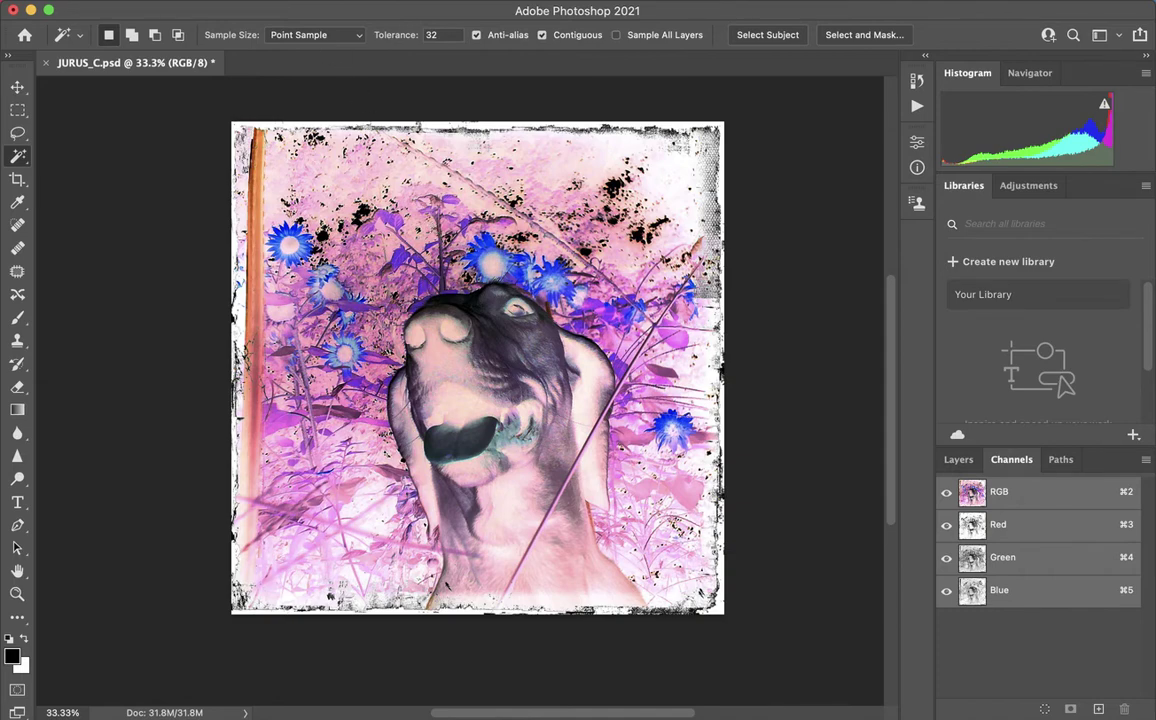
{"action": "left_click", "coordinate": [105, 1]}
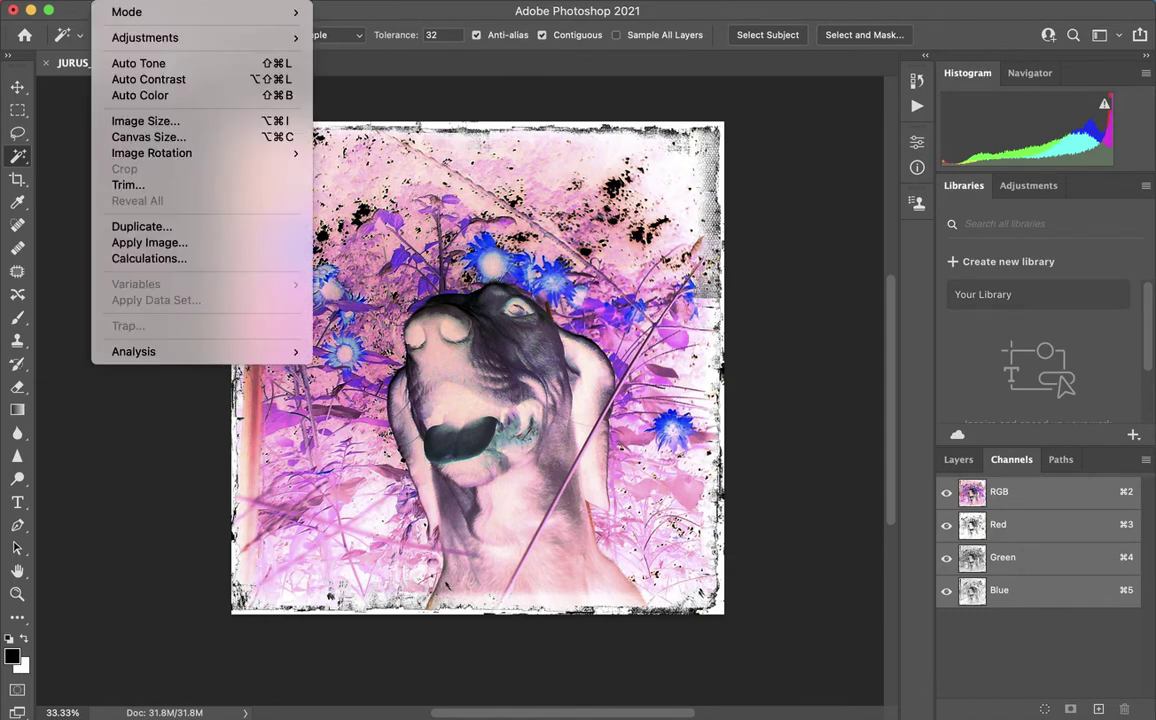
{"action": "mouse_move", "coordinate": [195, 156]}
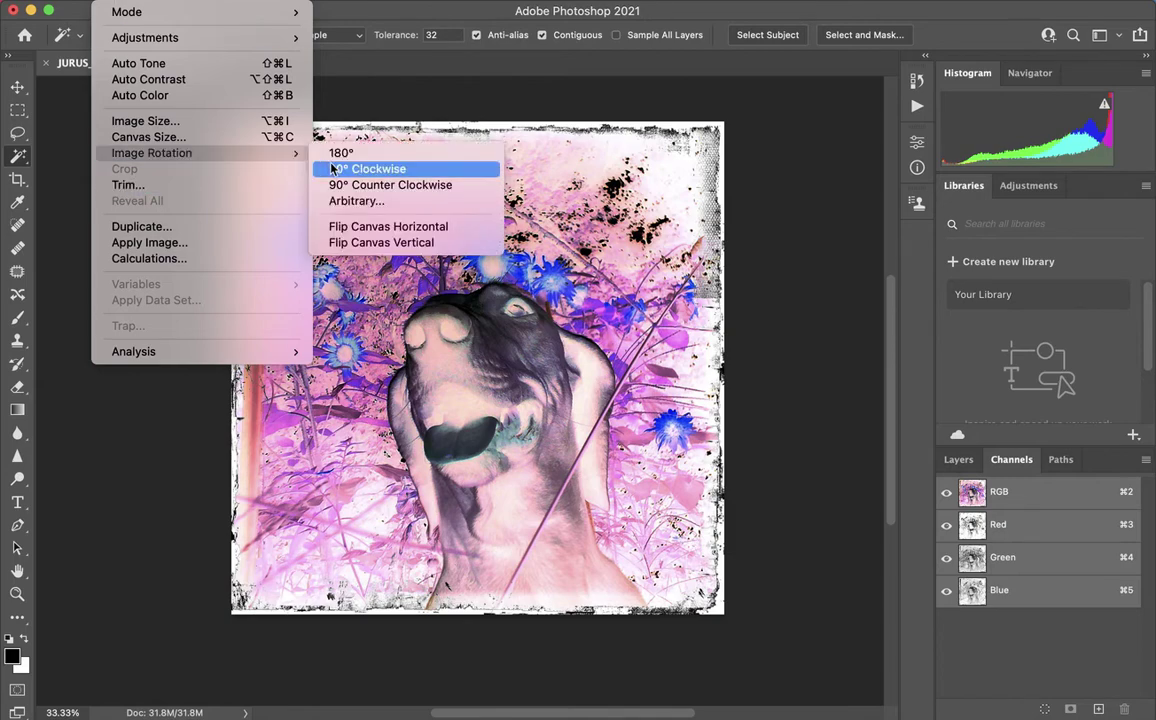
{"action": "left_click", "coordinate": [403, 227]}
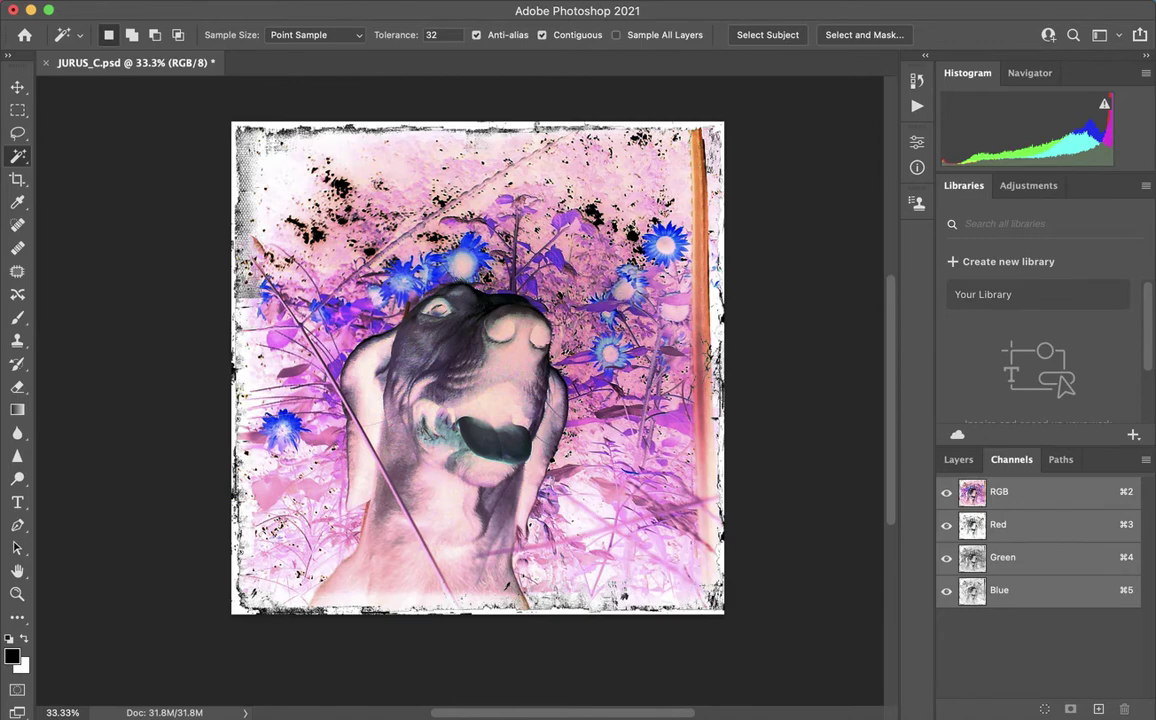
- Desaturate the inverted image to black and white
{"action": "left_click", "coordinate": [115, 0]}
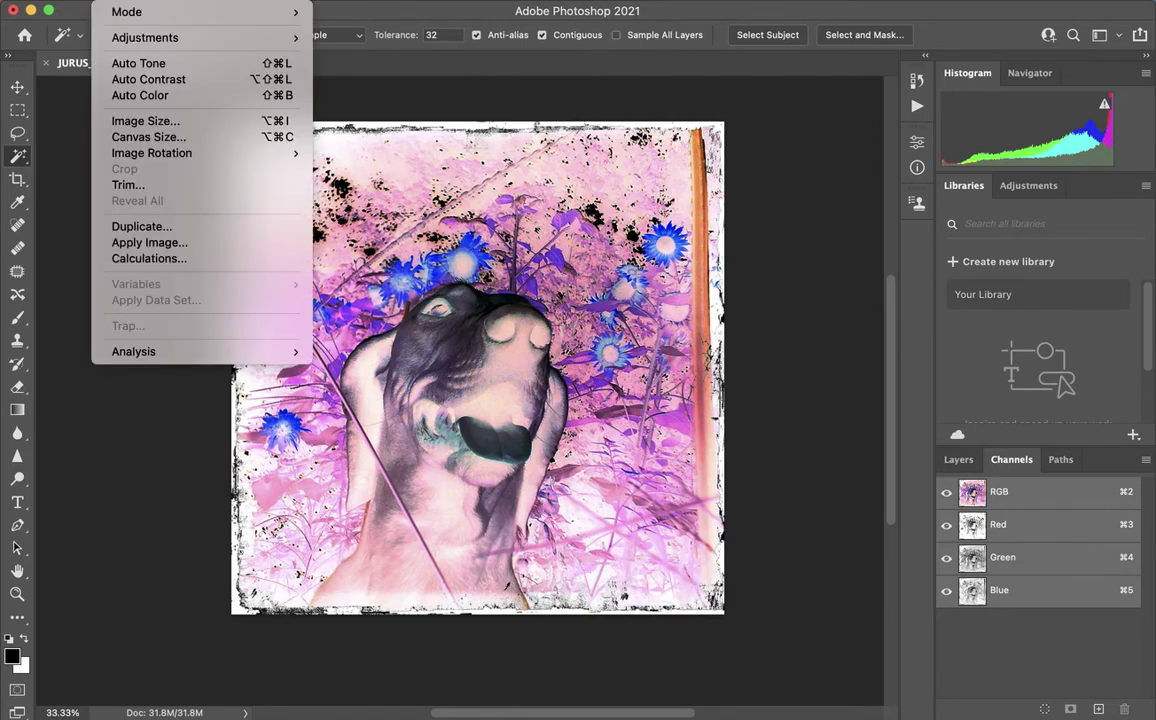
{"action": "mouse_move", "coordinate": [147, 43]}
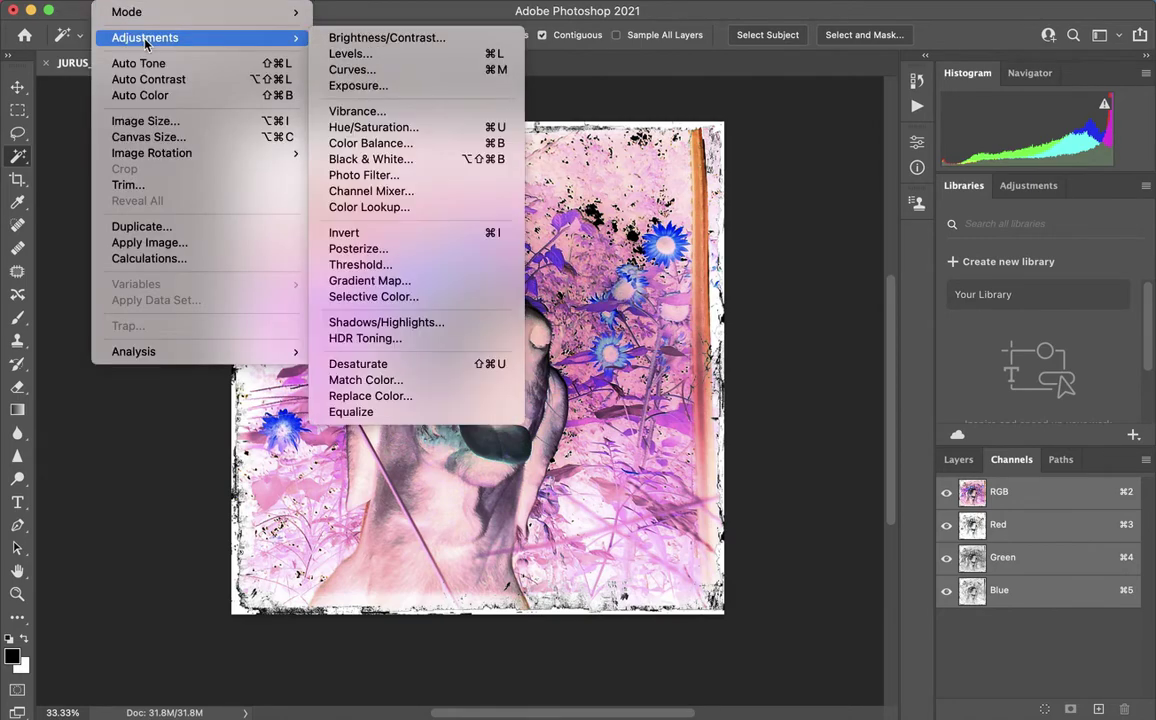
{"action": "left_click", "coordinate": [437, 364]}
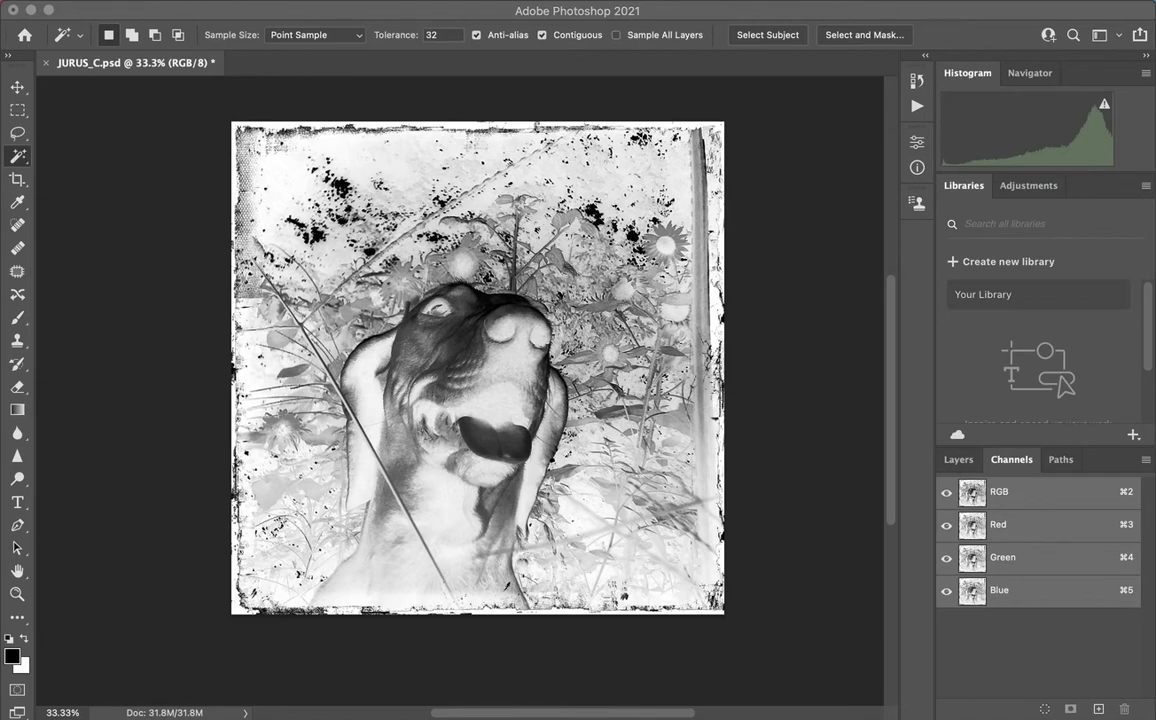
{"action": "left_click", "coordinate": [115, 0]}
{"action": "mouse_move", "coordinate": [115, 37]}
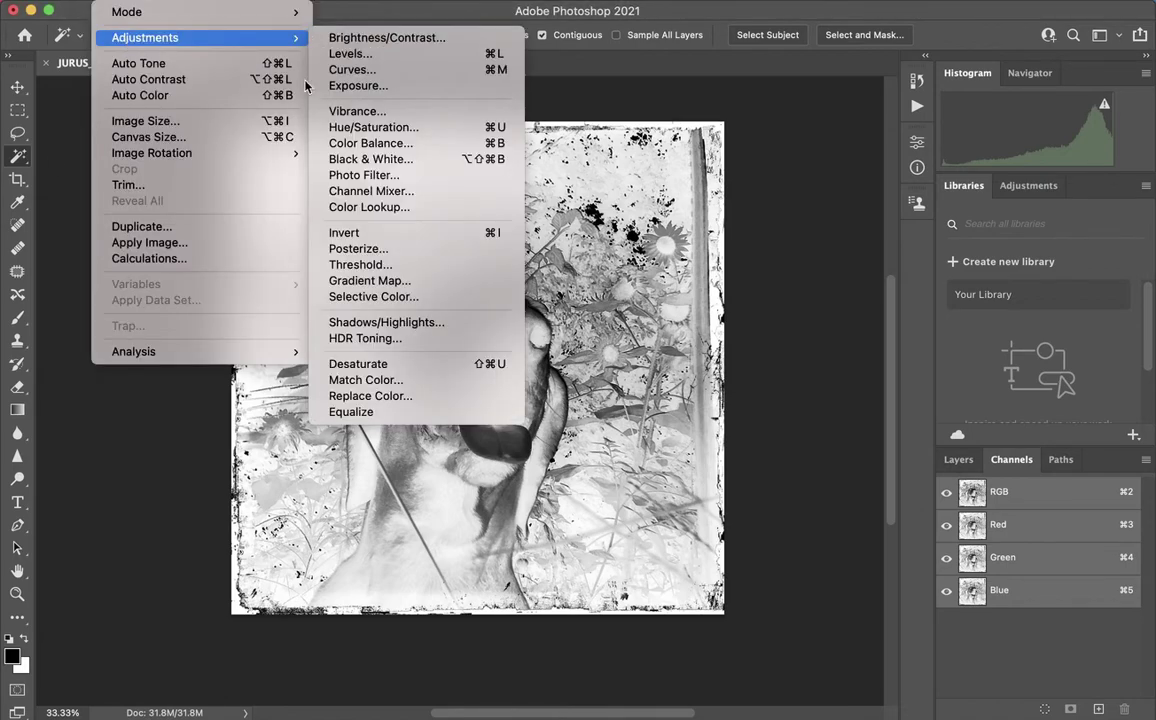
{"action": "left_click", "coordinate": [348, 54]}
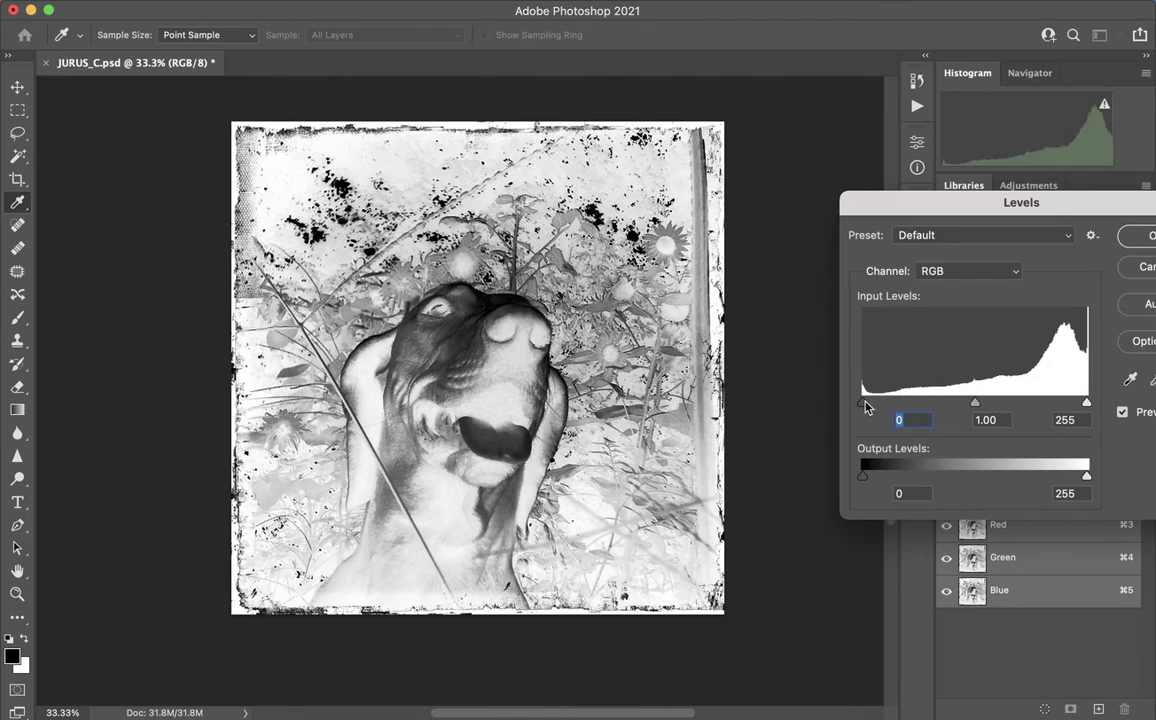
{"action": "left_click_drag", "start_coordinate": [864, 404], "coordinate": [900, 403]}
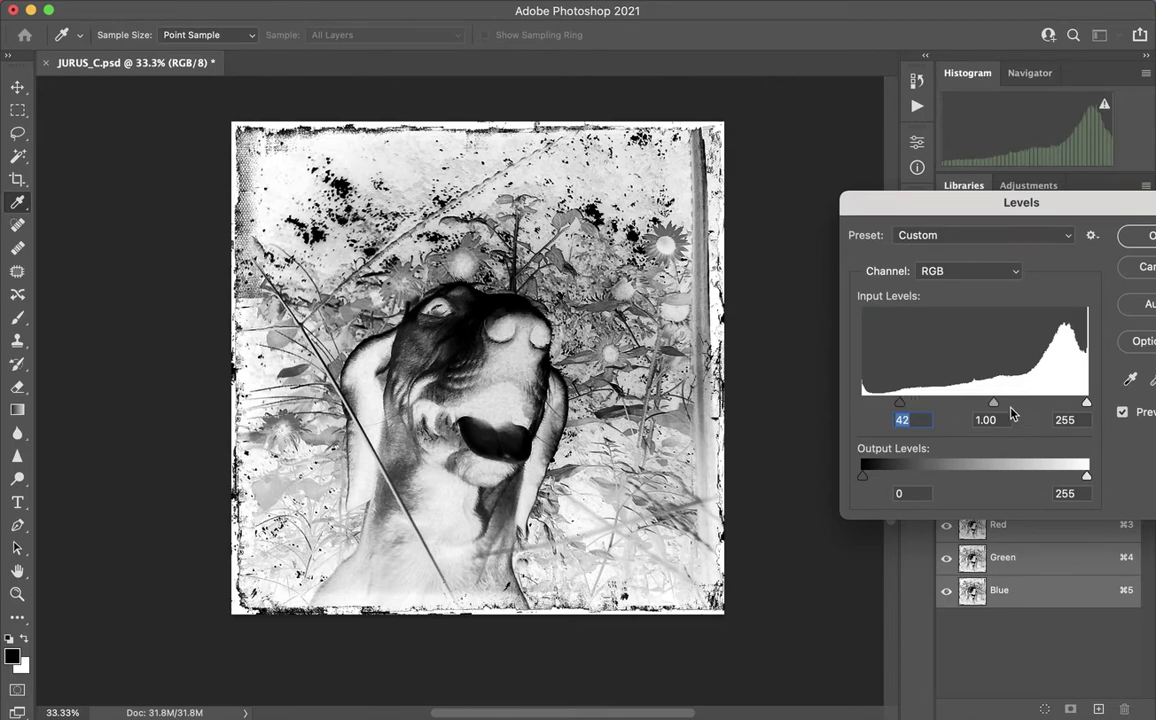
{"action": "mouse_move", "coordinate": [992, 403]}
{"action": "left_mouse_down"}
{"action": "mouse_move", "coordinate": [983, 406]}
{"action": "mouse_move", "coordinate": [1007, 406]}
{"action": "mouse_move", "coordinate": [982, 410]}
{"action": "left_mouse_up"}
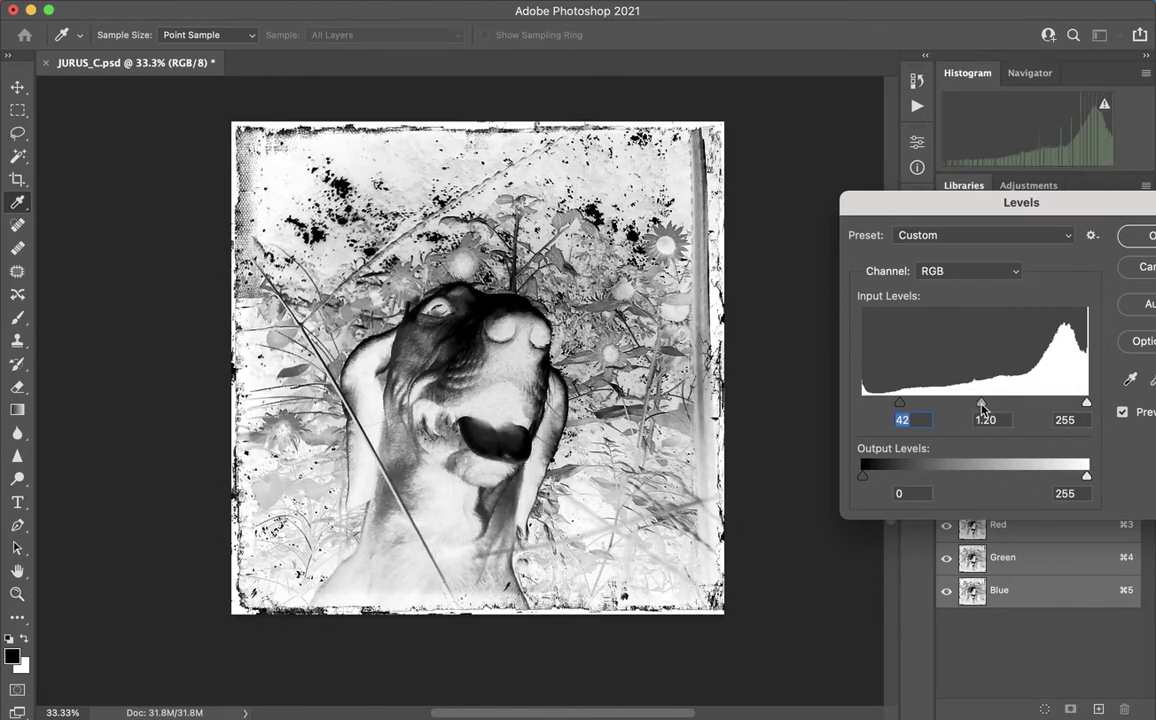
{"action": "left_click_drag", "start_coordinate": [901, 405], "coordinate": [916, 406]}
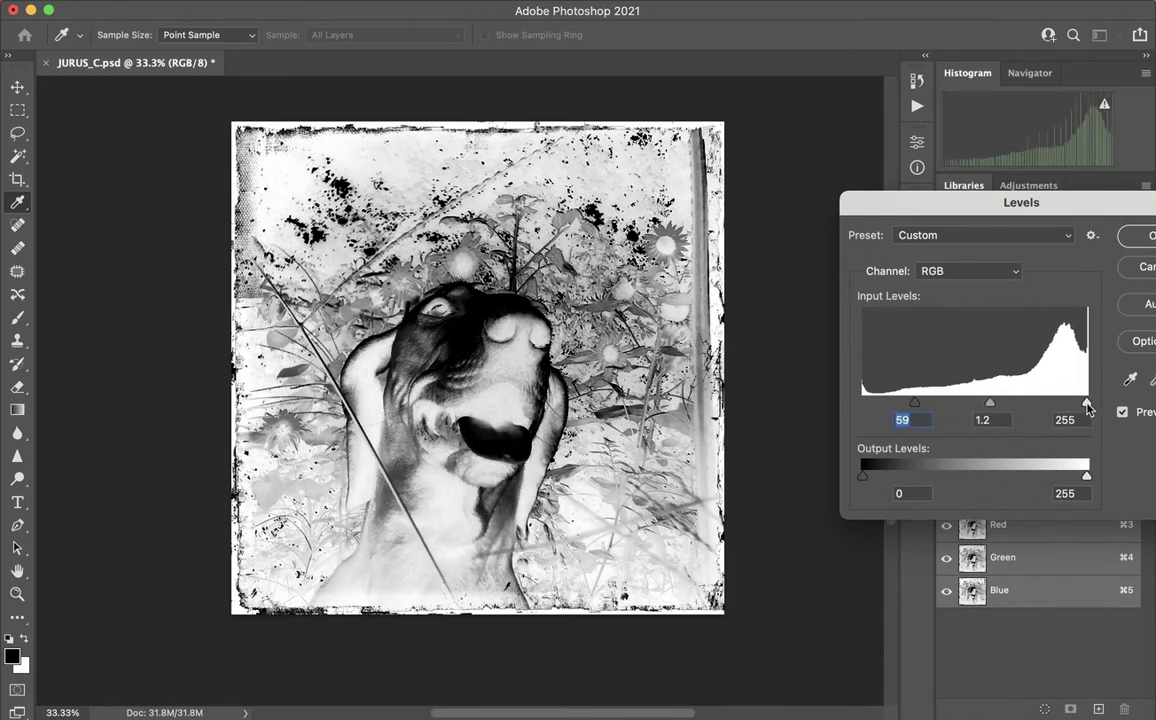
{"action": "mouse_move", "coordinate": [1088, 406]}
{"action": "left_mouse_down"}
{"action": "mouse_move", "coordinate": [1029, 406]}
{"action": "mouse_move", "coordinate": [1104, 406]}
{"action": "left_mouse_up"}
{"action": "left_click_drag", "start_coordinate": [1087, 403], "coordinate": [1084, 404]}
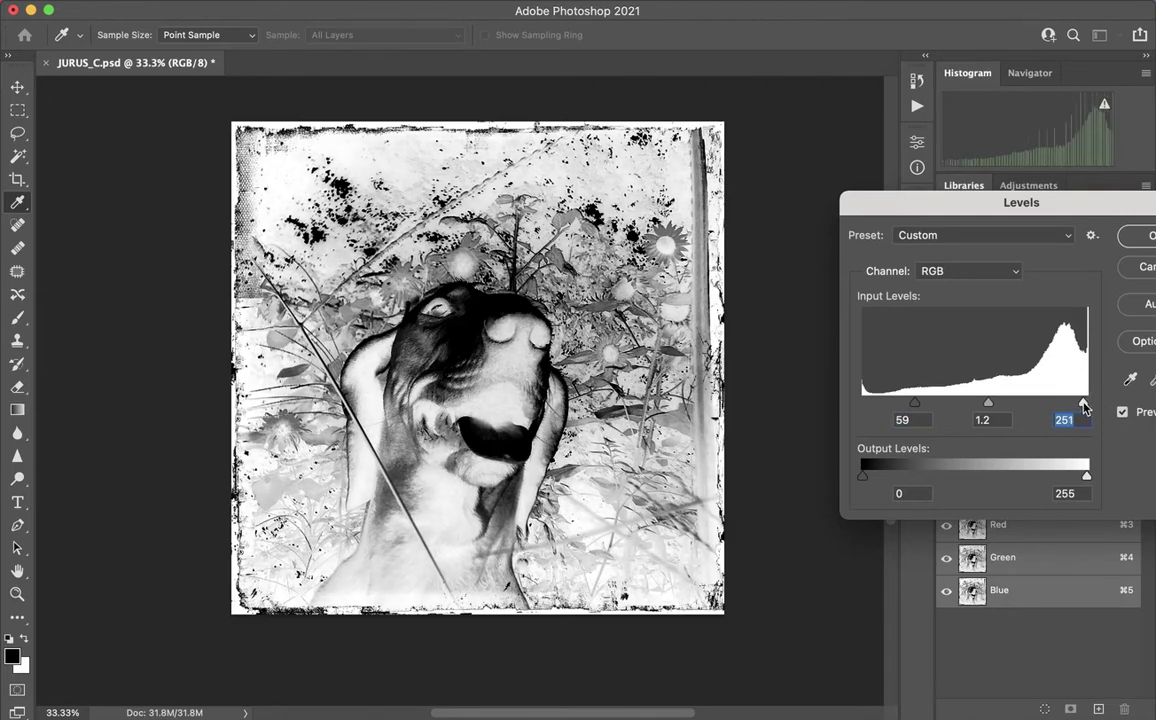
{"action": "mouse_move", "coordinate": [920, 407]}
{"action": "left_mouse_down"}
{"action": "mouse_move", "coordinate": [881, 405]}
{"action": "mouse_move", "coordinate": [897, 405]}
{"action": "left_mouse_up"}
{"action": "left_click", "coordinate": [896, 404]}
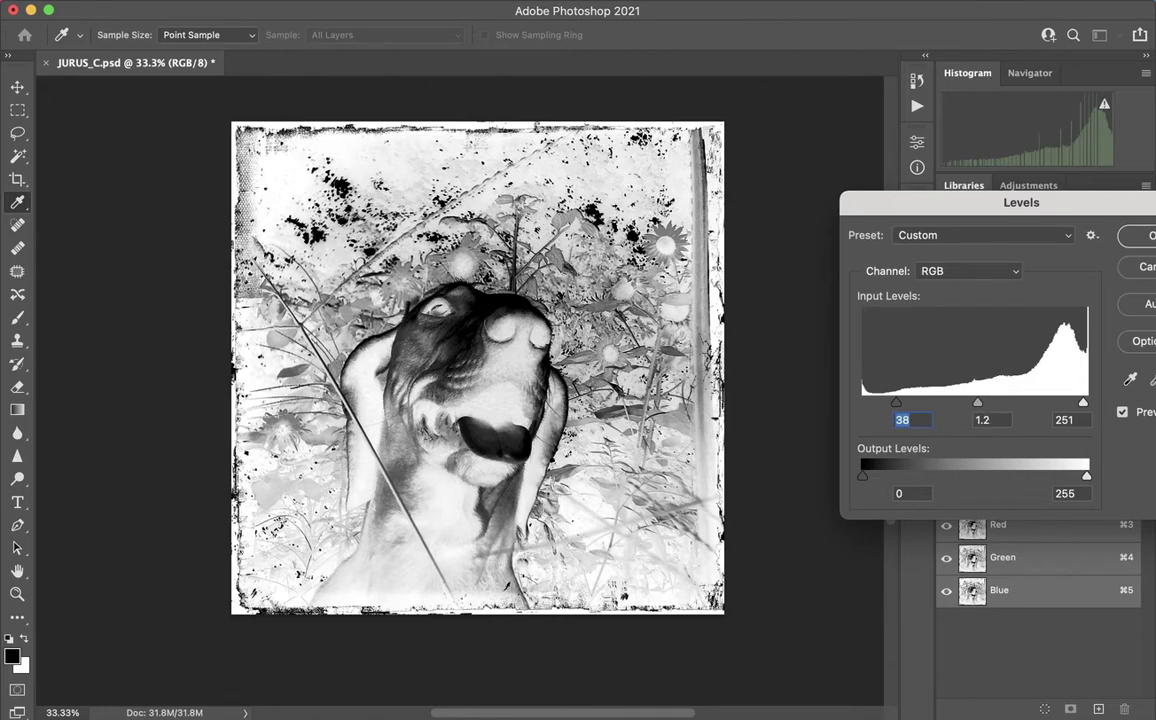
{"action": "left_click_drag", "start_coordinate": [1125, 201], "coordinate": [1060, 200]}
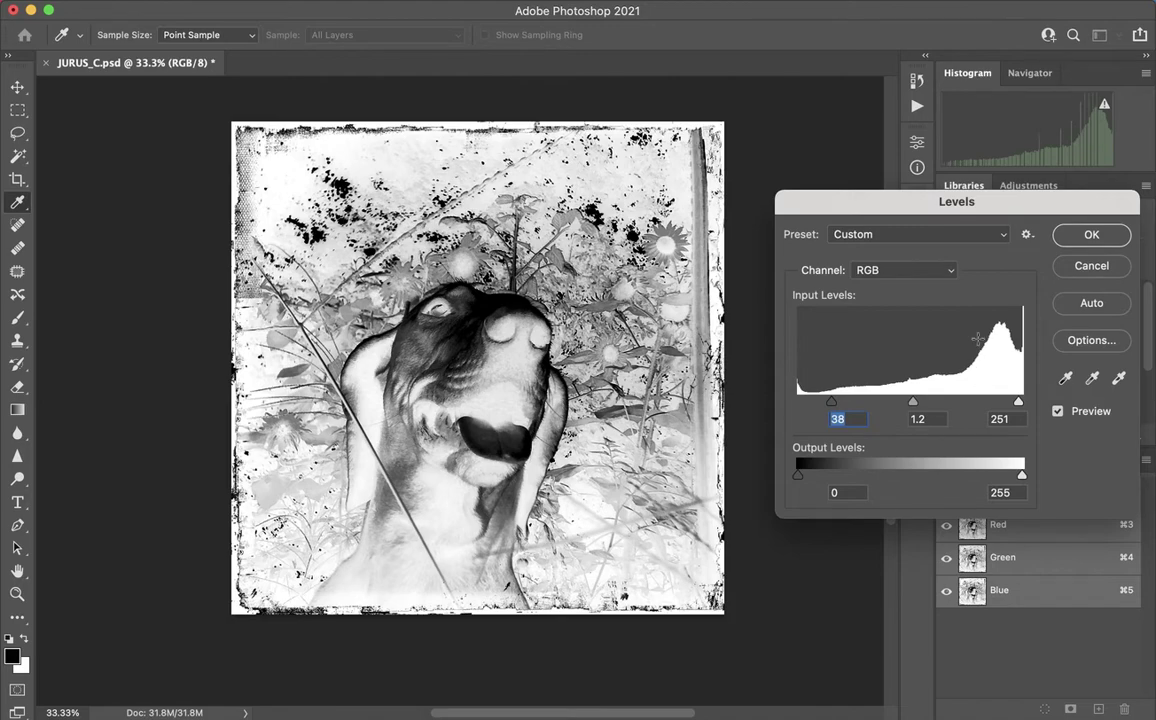
{"action": "left_click", "coordinate": [1088, 266]}
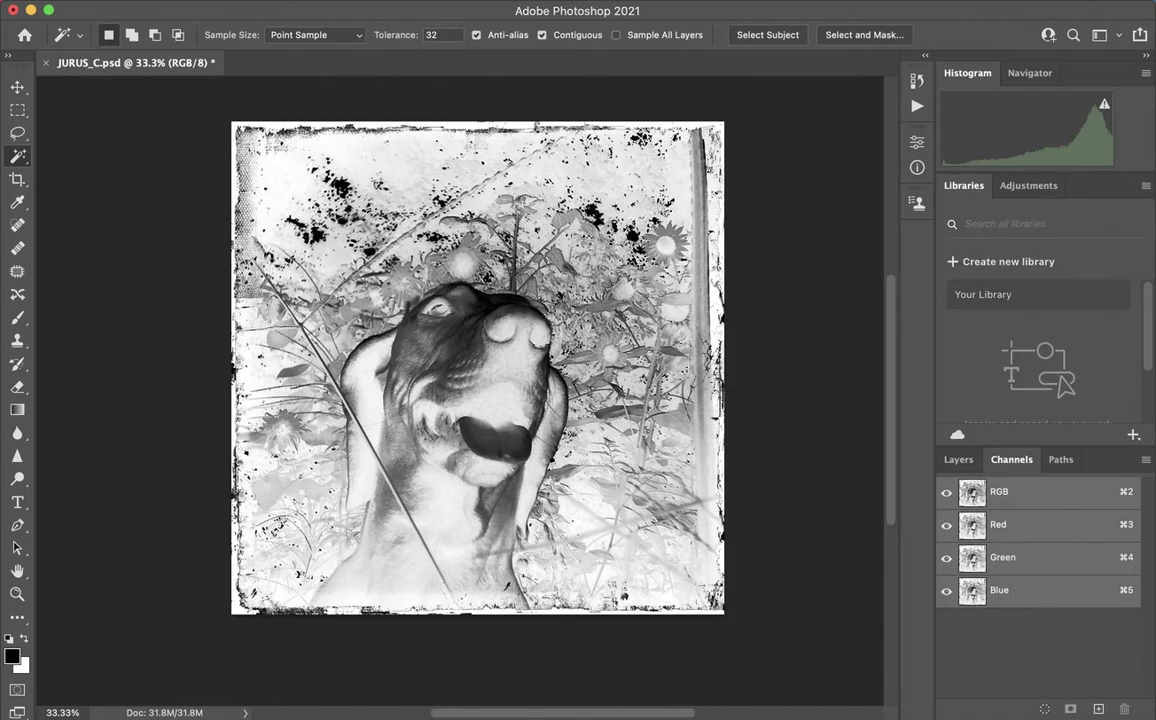
- Apply a Curves adjustment on the RGB channel that darkens the tones, with points at input 143, output 98 and input 205, output 159
{"action": "left_click", "coordinate": [115, 0]}
{"action": "mouse_move", "coordinate": [150, 38]}
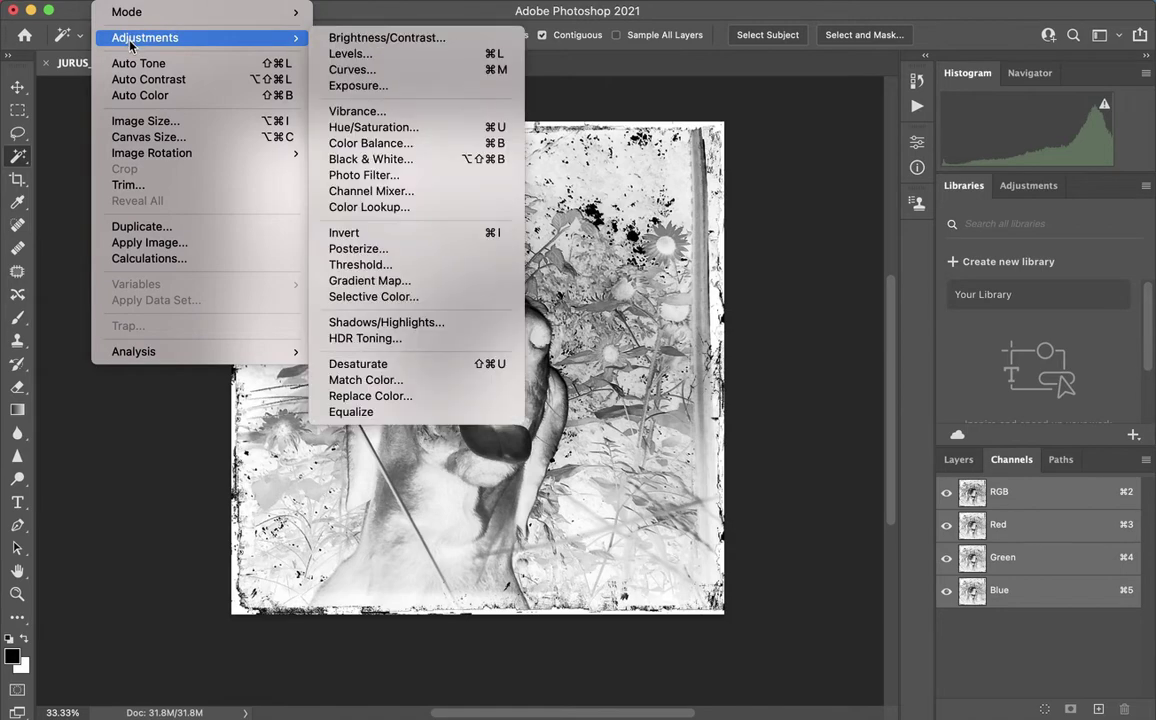
{"action": "left_click", "coordinate": [360, 70]}
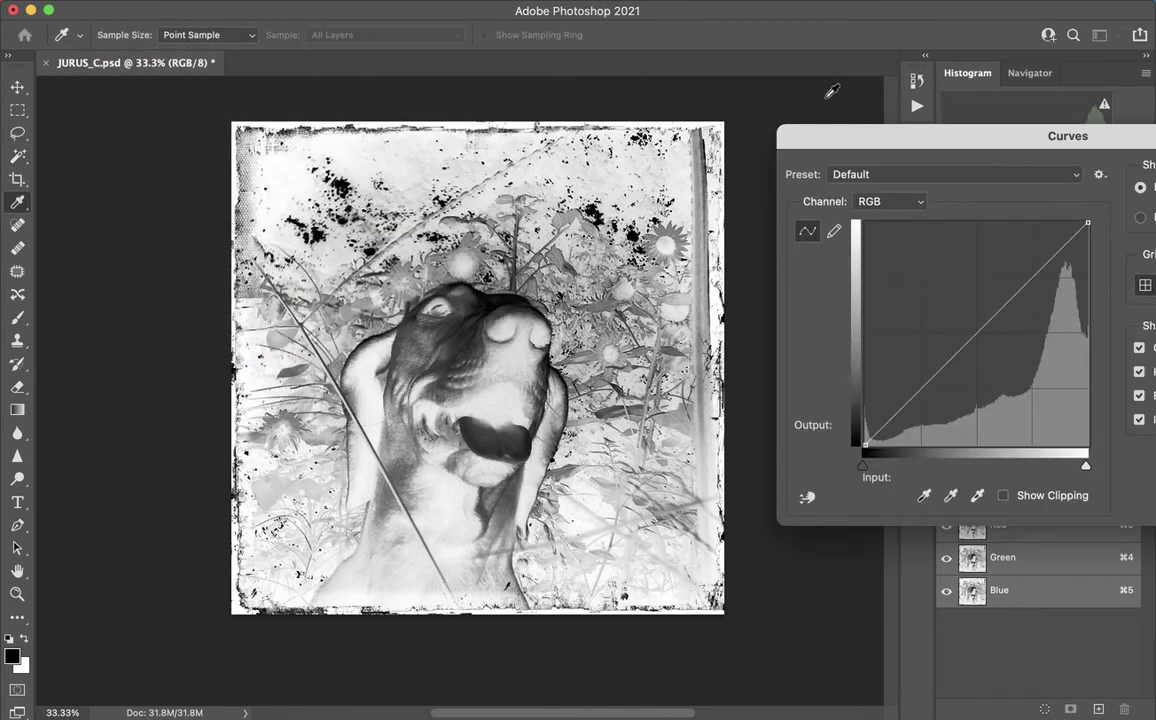
{"action": "left_click_drag", "start_coordinate": [920, 130], "coordinate": [815, 91]}
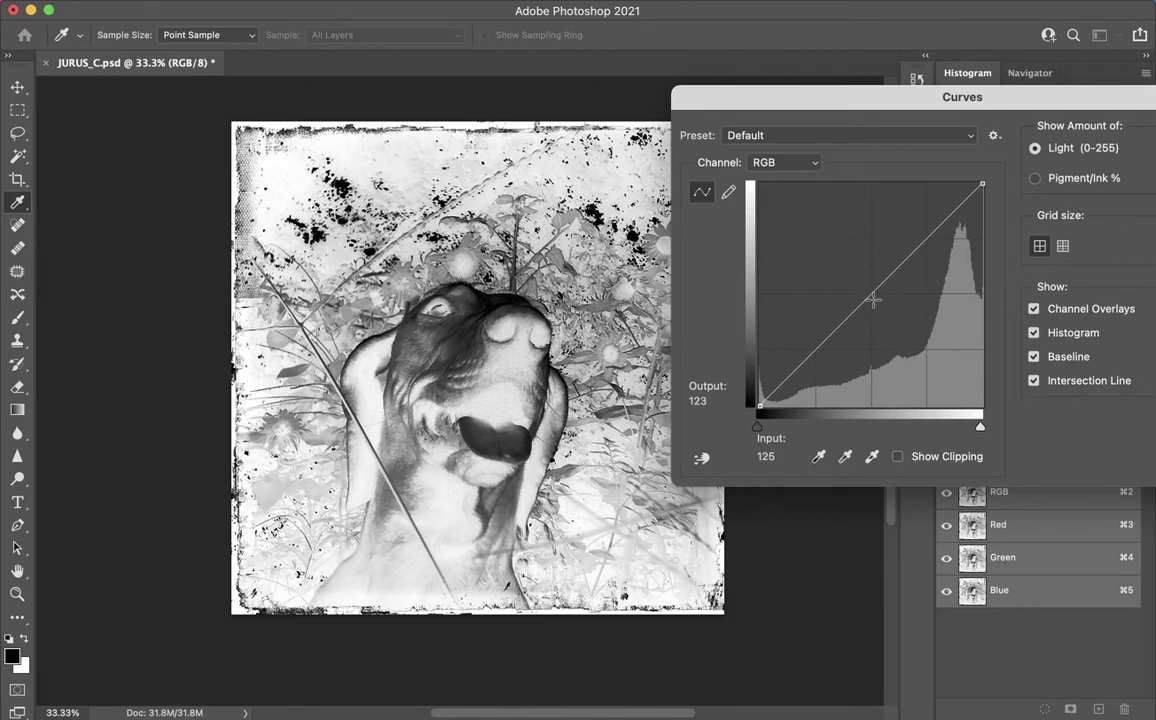
{"action": "left_click_drag", "start_coordinate": [869, 295], "coordinate": [885, 321]}
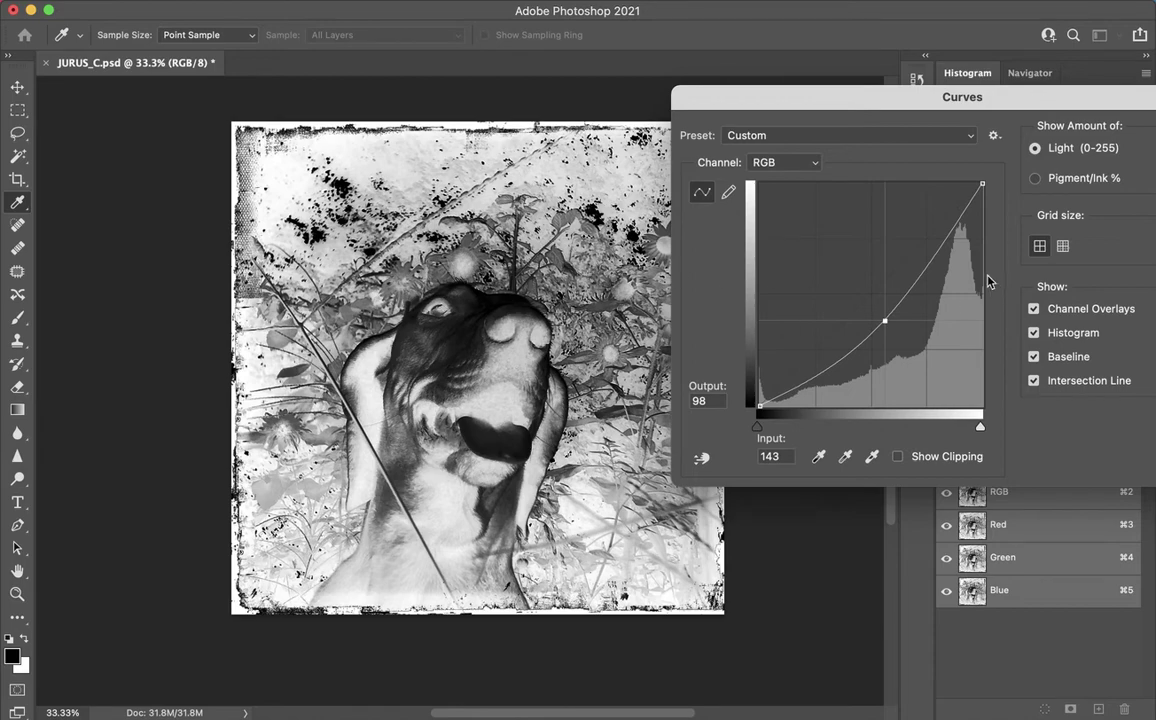
{"action": "left_click_drag", "start_coordinate": [937, 256], "coordinate": [938, 267]}
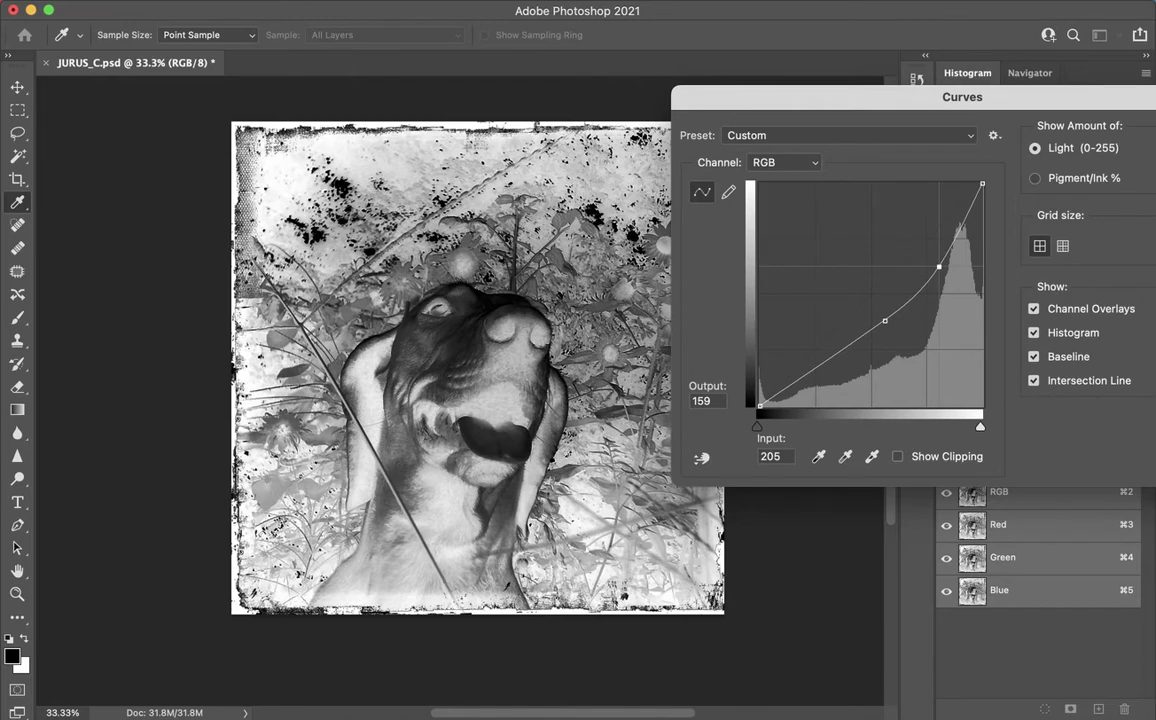
{"action": "key", "text": "Return"}
{"action": "key", "text": "w"}
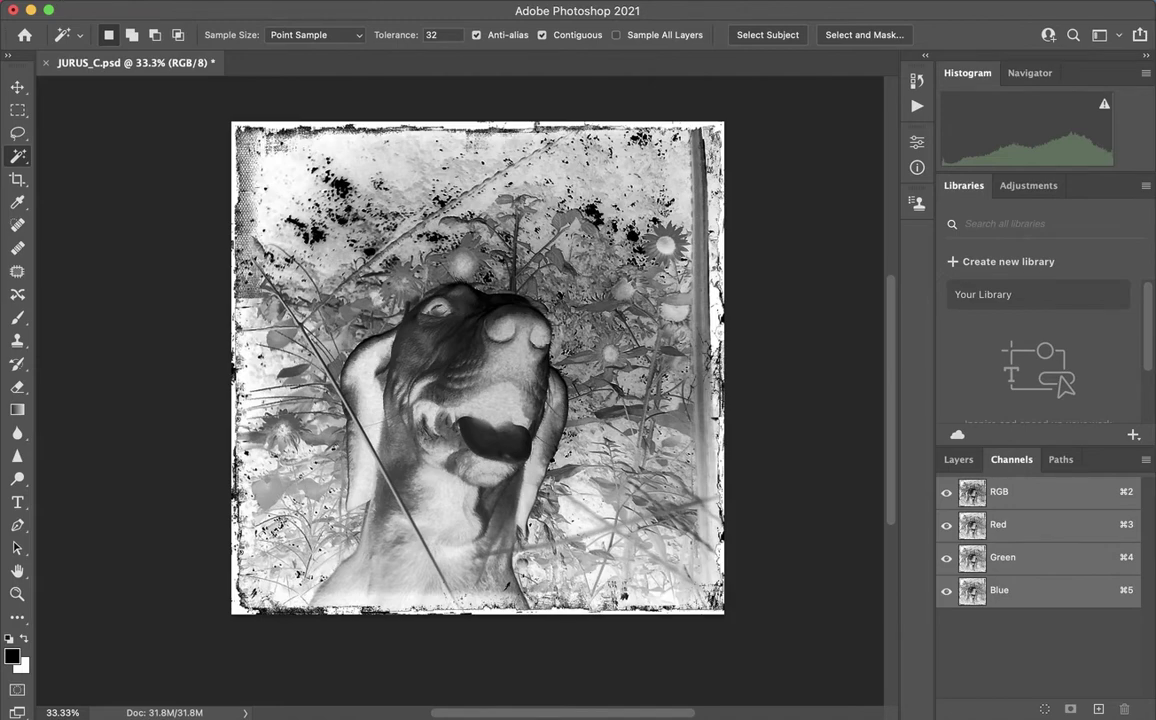
- Save the negative on the computer's Desktop as the JPEG MayaA.jpg at maximum quality 12, and close it
{"action": "left_click", "coordinate": [40, 0]}
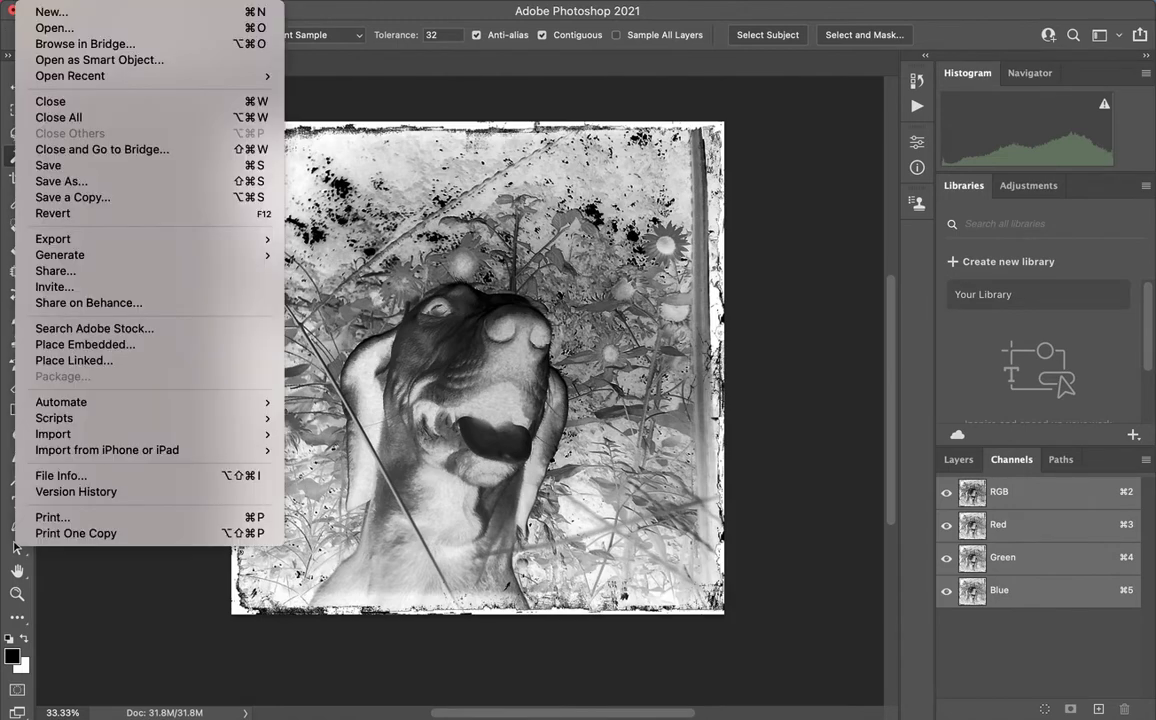
{"action": "left_click", "coordinate": [73, 183]}
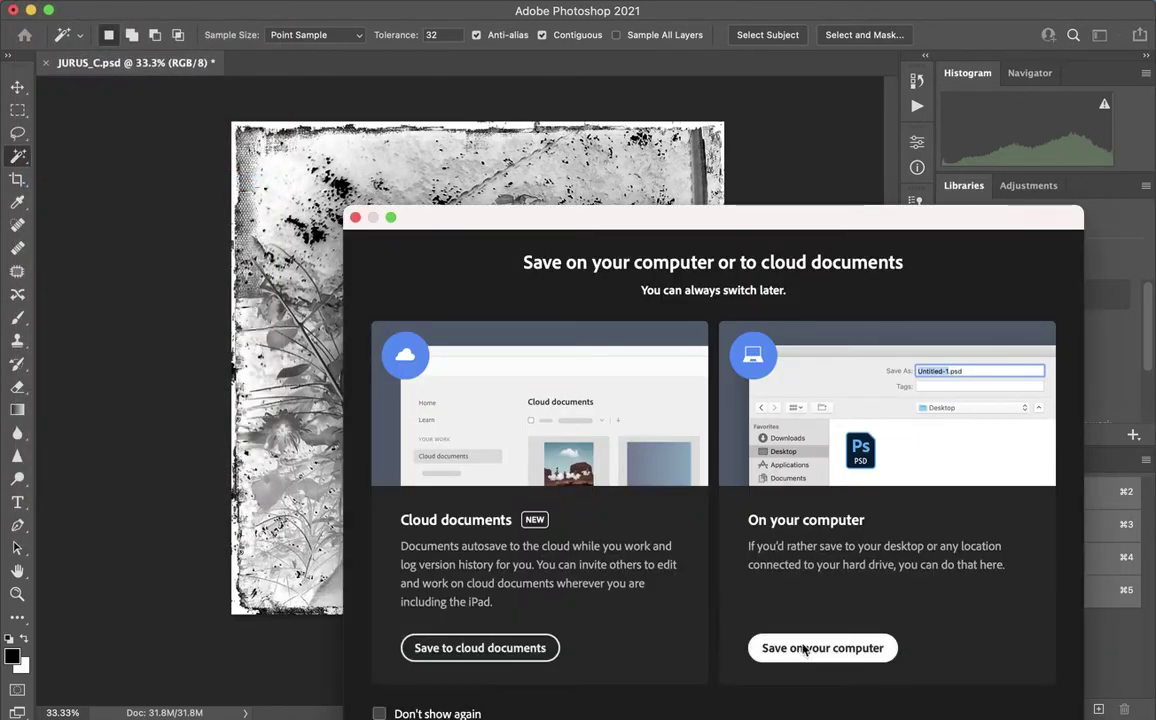
{"action": "left_click", "coordinate": [804, 649]}
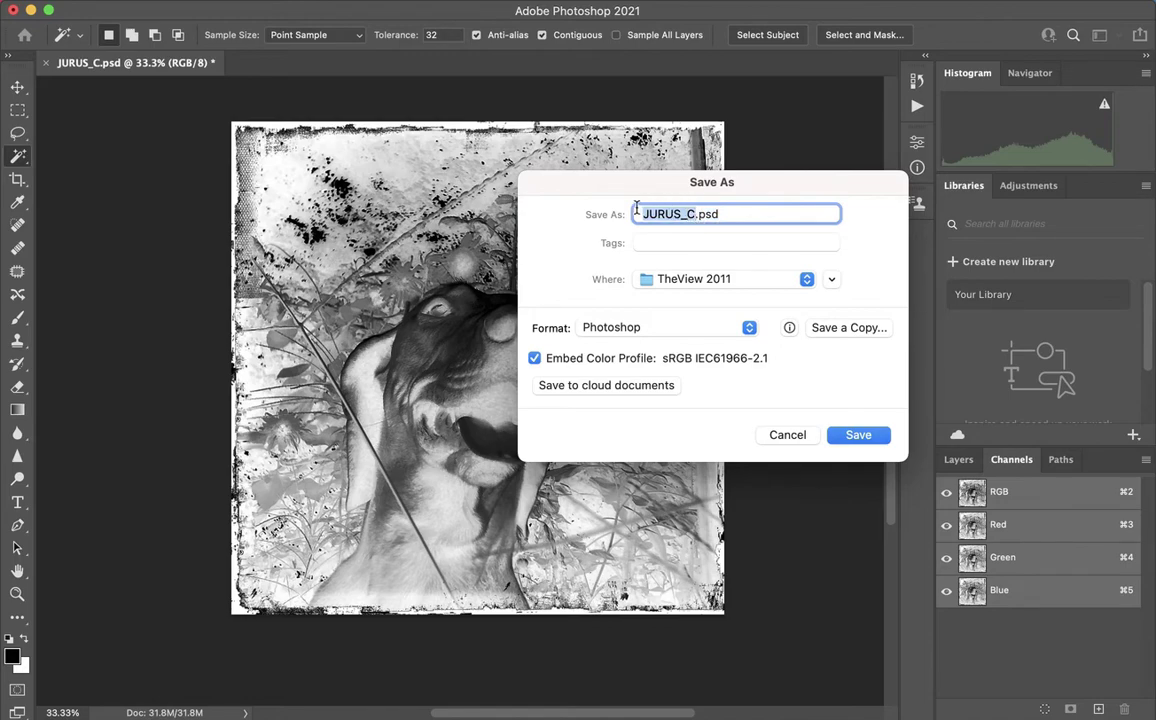
{"action": "type", "text": "Maya"}
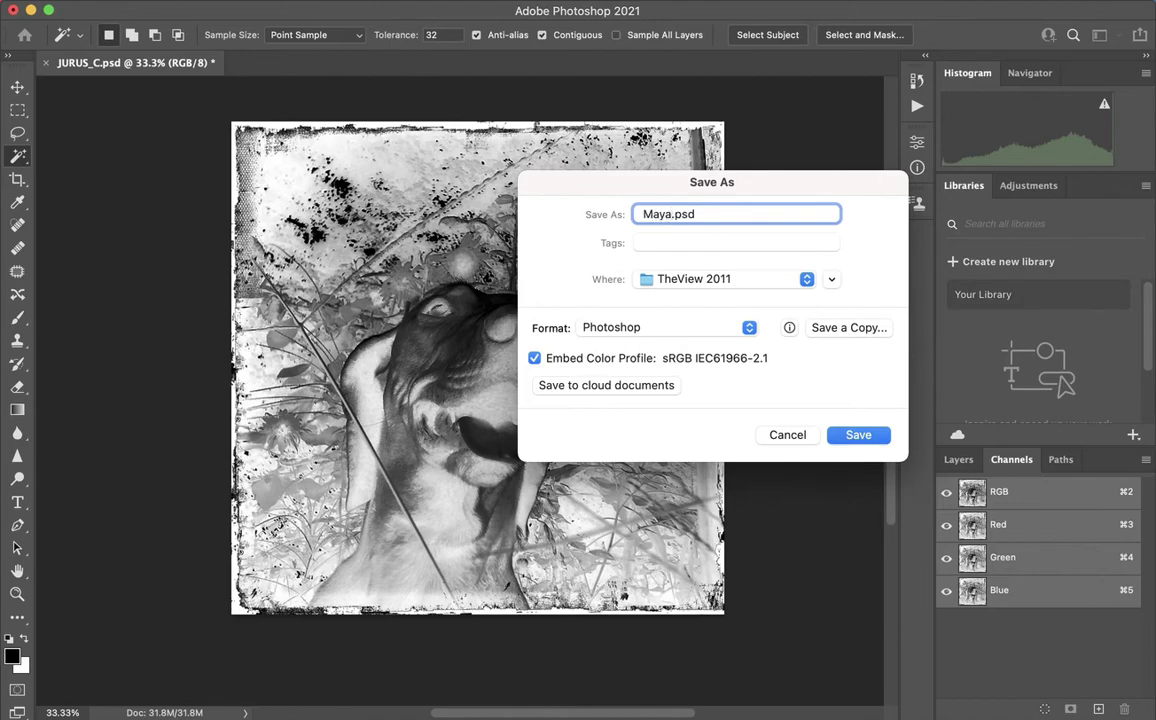
{"action": "type", "text": "A"}
{"action": "left_click", "coordinate": [806, 281]}
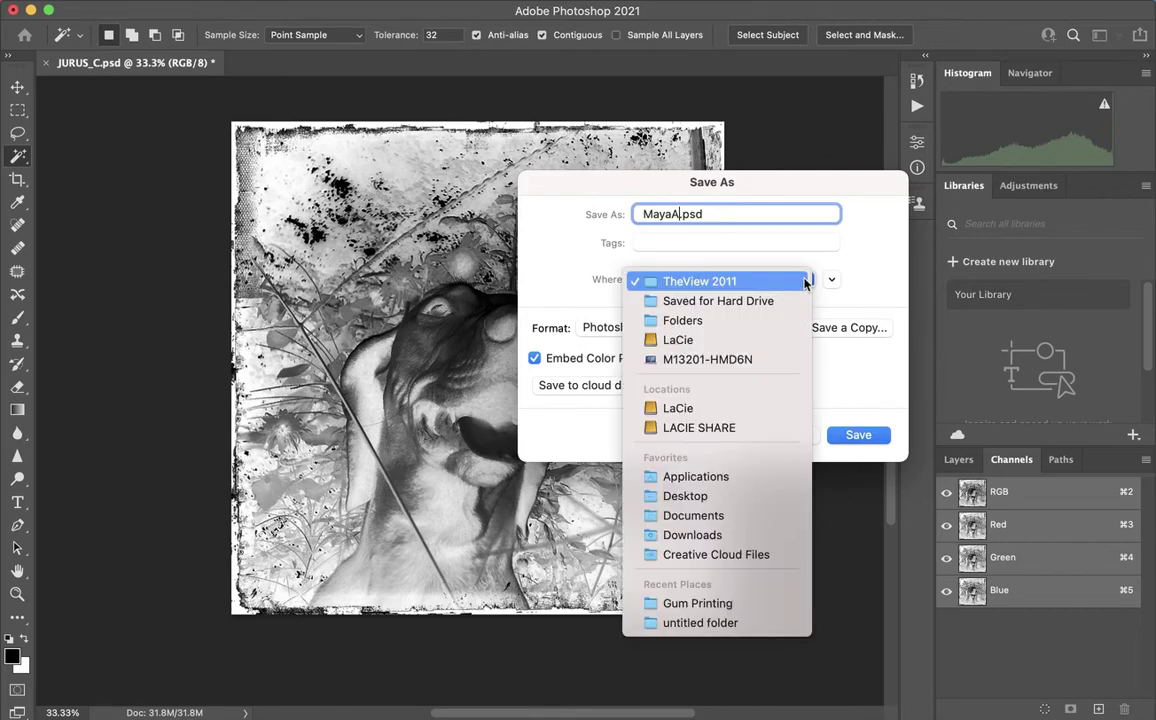
{"action": "left_click", "coordinate": [755, 497]}
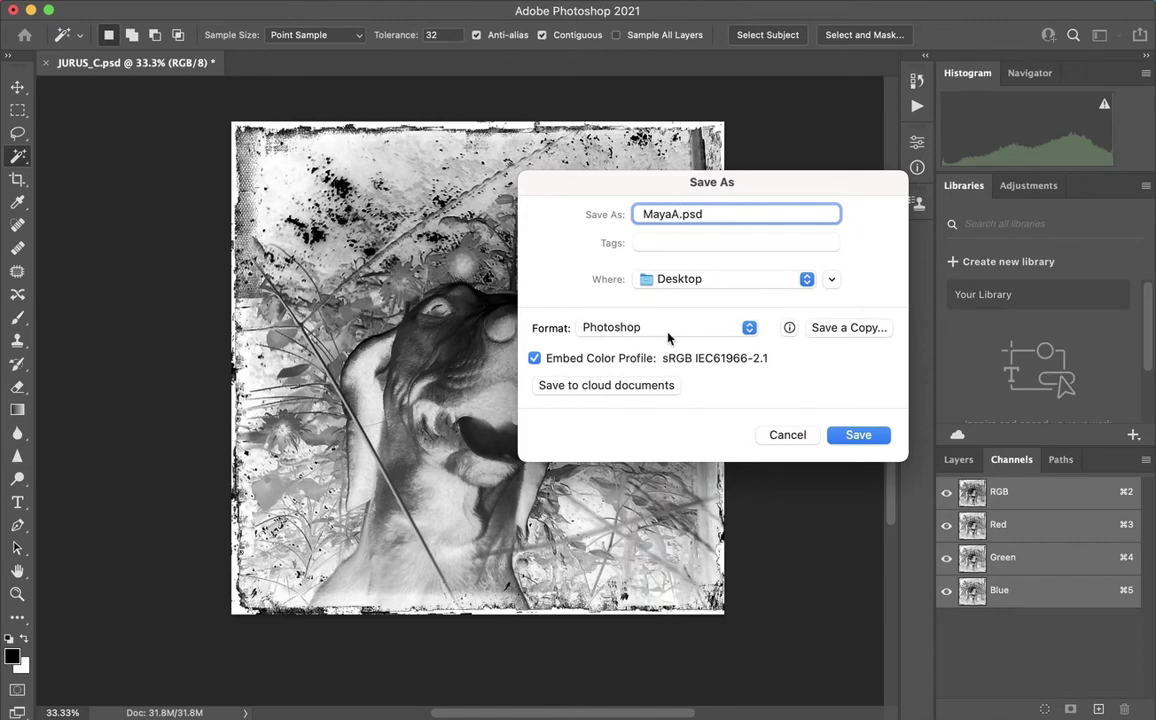
{"action": "left_click", "coordinate": [748, 328]}
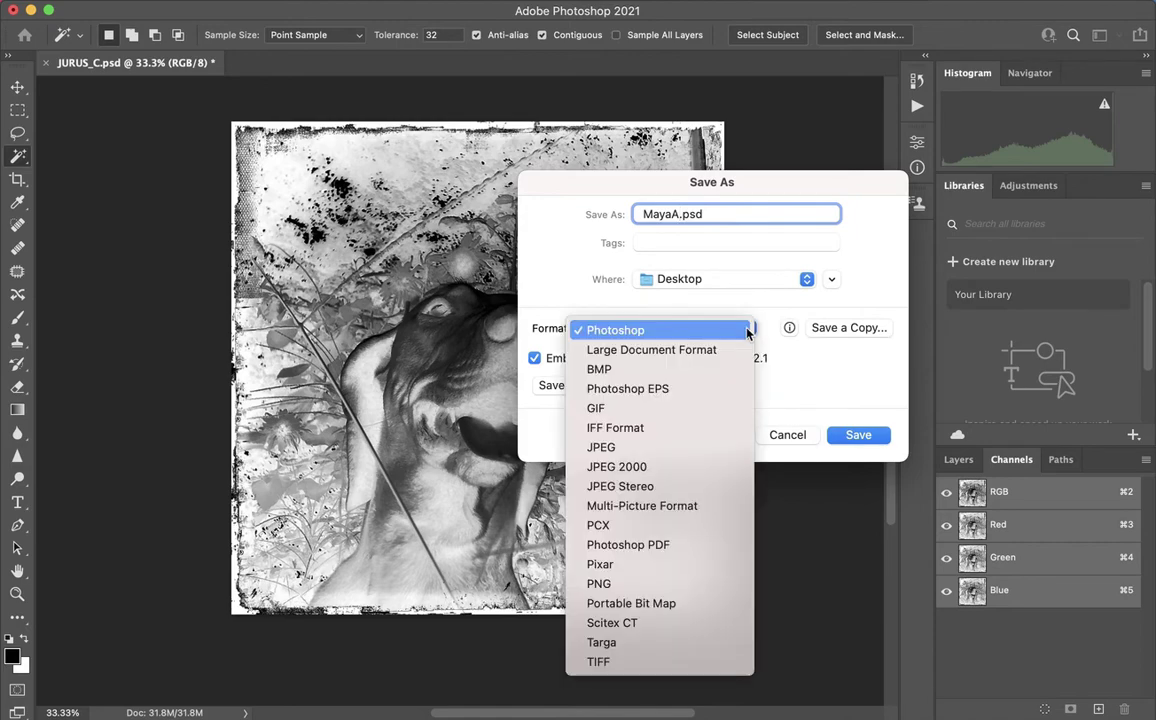
{"action": "left_click", "coordinate": [718, 452]}
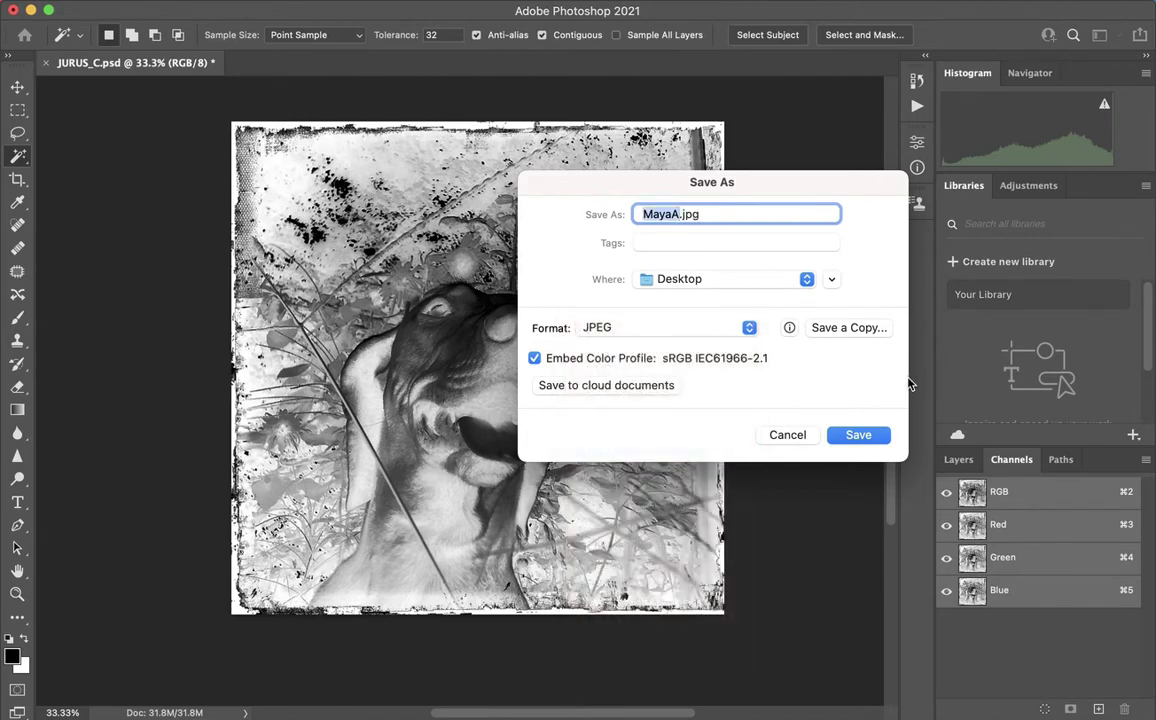
{"action": "left_click", "coordinate": [858, 436]}
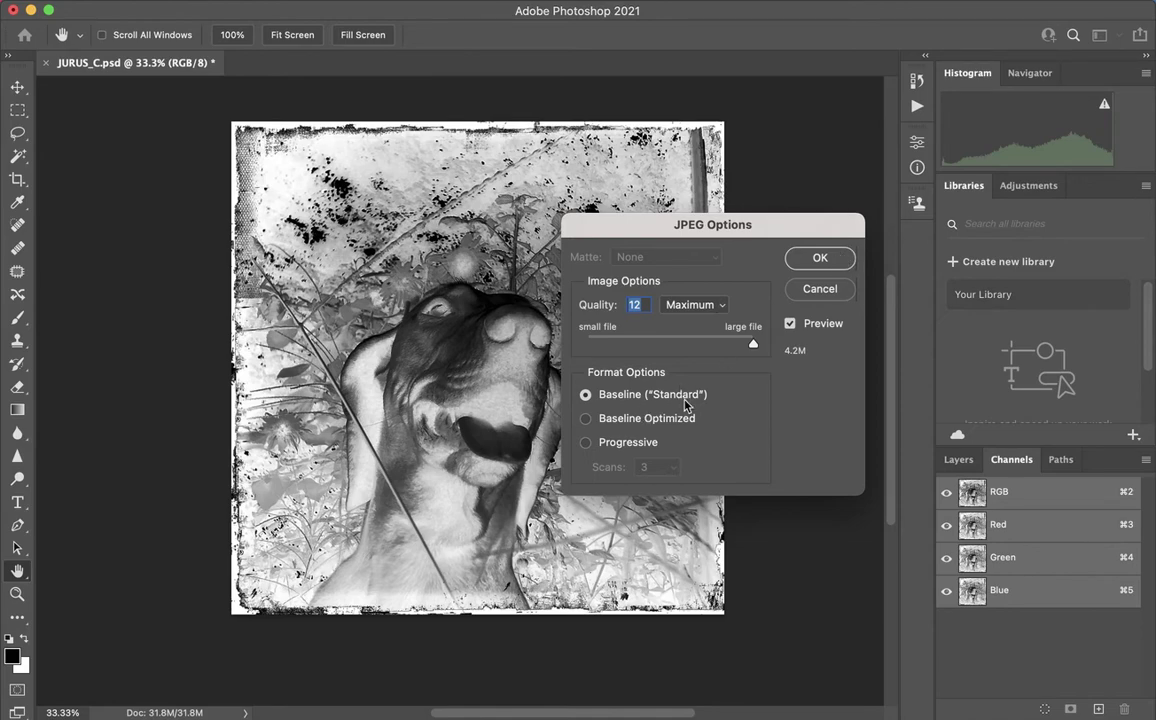
{"action": "left_click", "coordinate": [820, 258]}
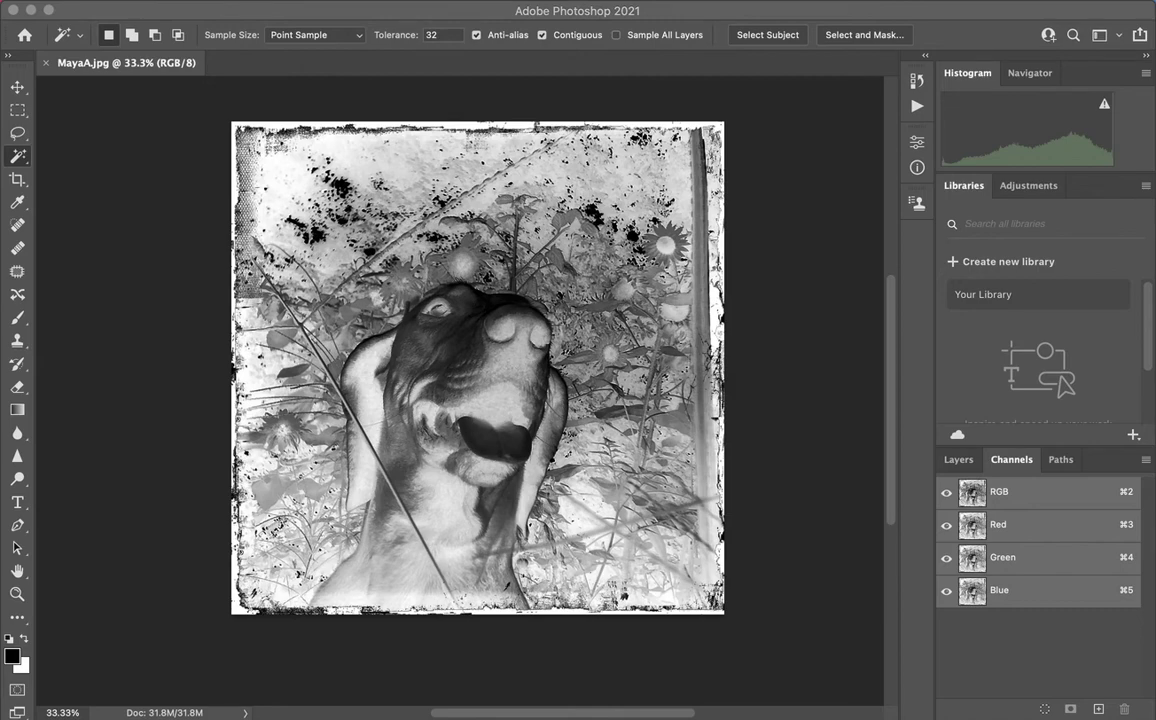
{"action": "left_click", "coordinate": [47, 66]}
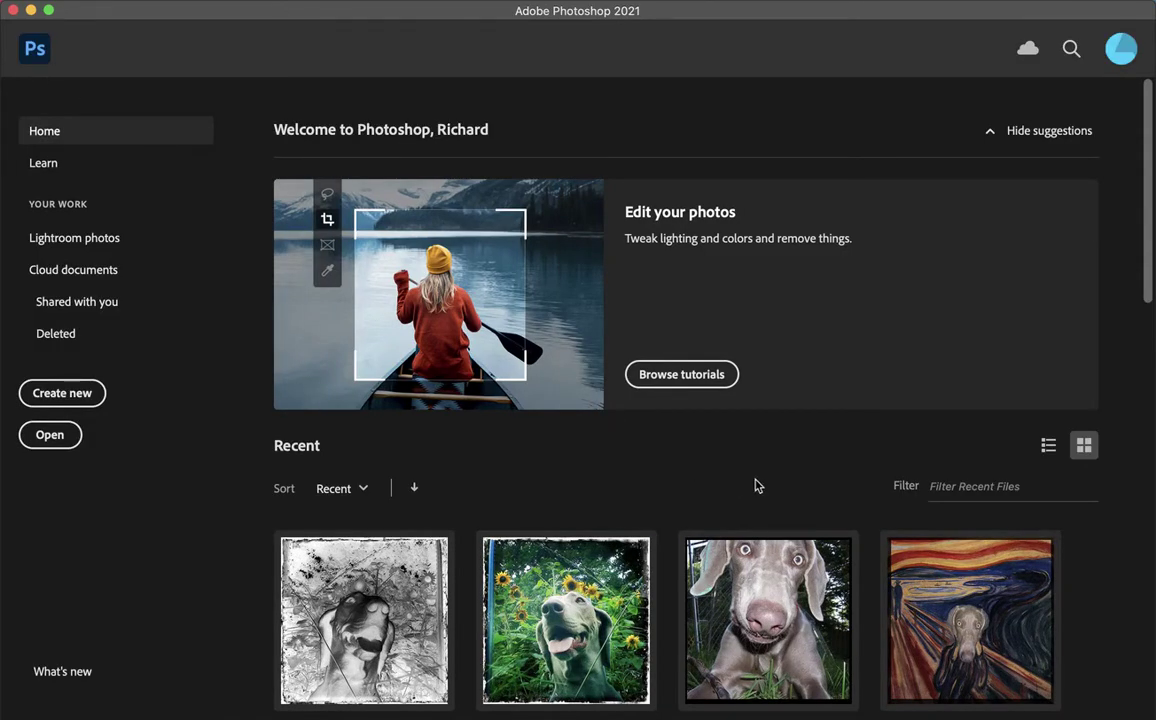
- Reopen the original colour dog photo JURUS_C.psd and invert its colours
{"action": "left_click", "coordinate": [552, 628]}
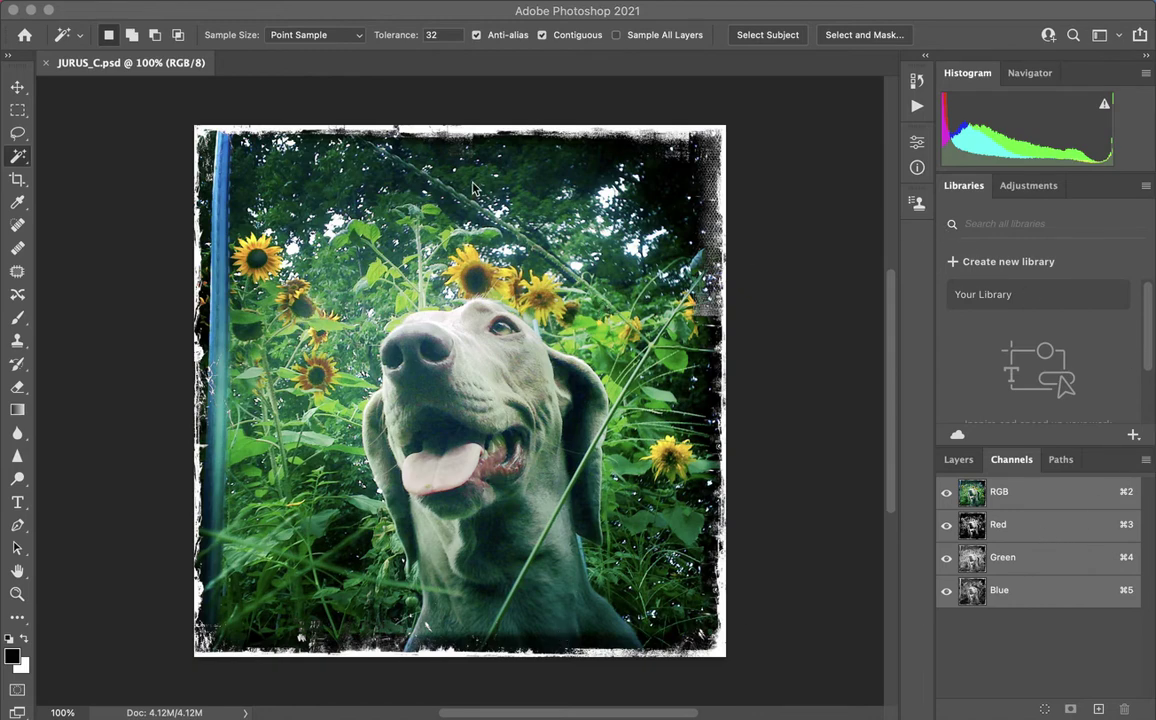
{"action": "left_click", "coordinate": [160, 2]}
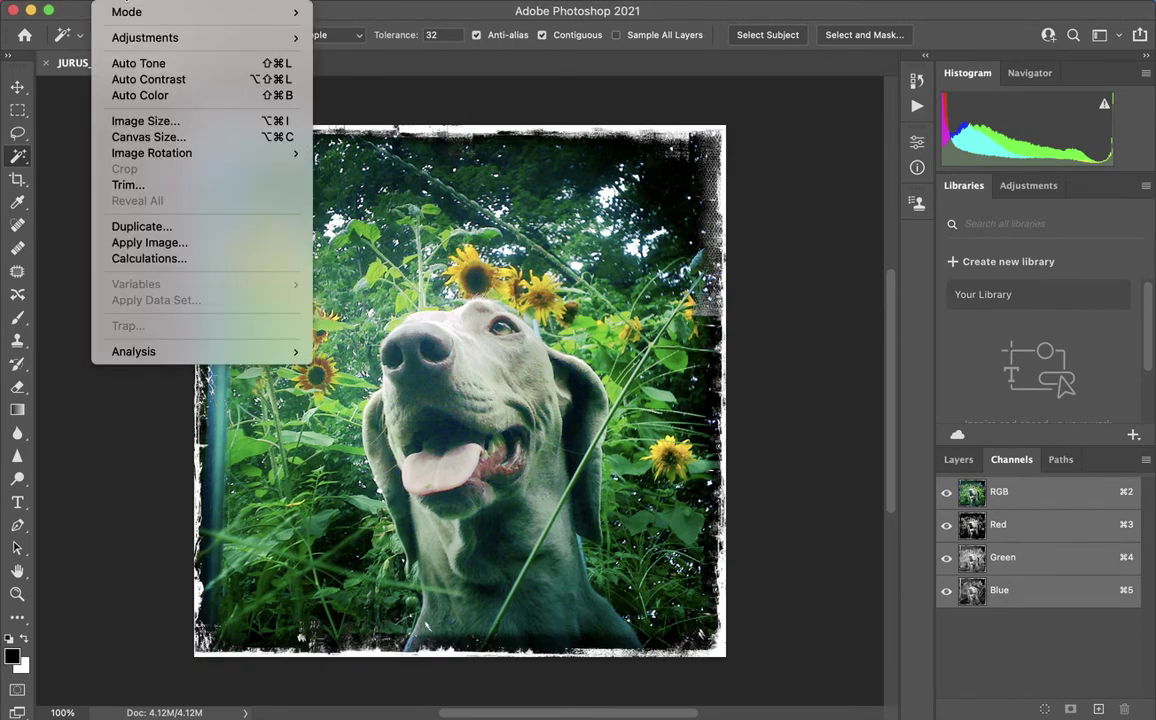
{"action": "mouse_move", "coordinate": [118, 37]}
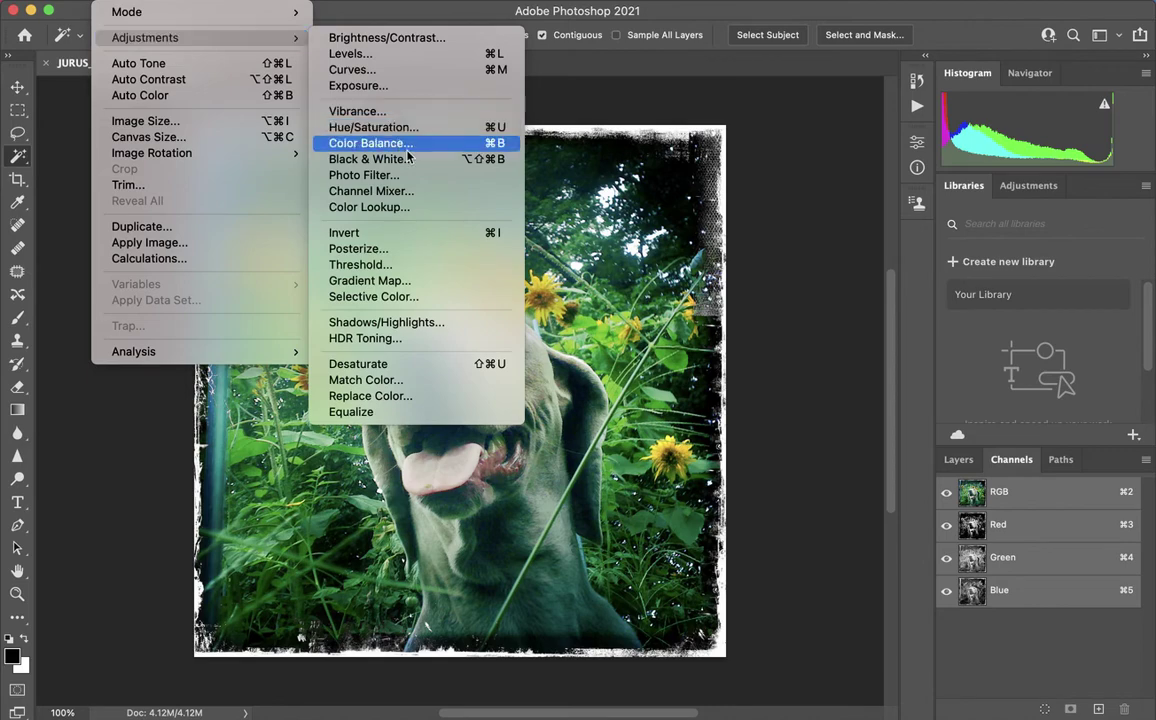
{"action": "left_click", "coordinate": [420, 232]}
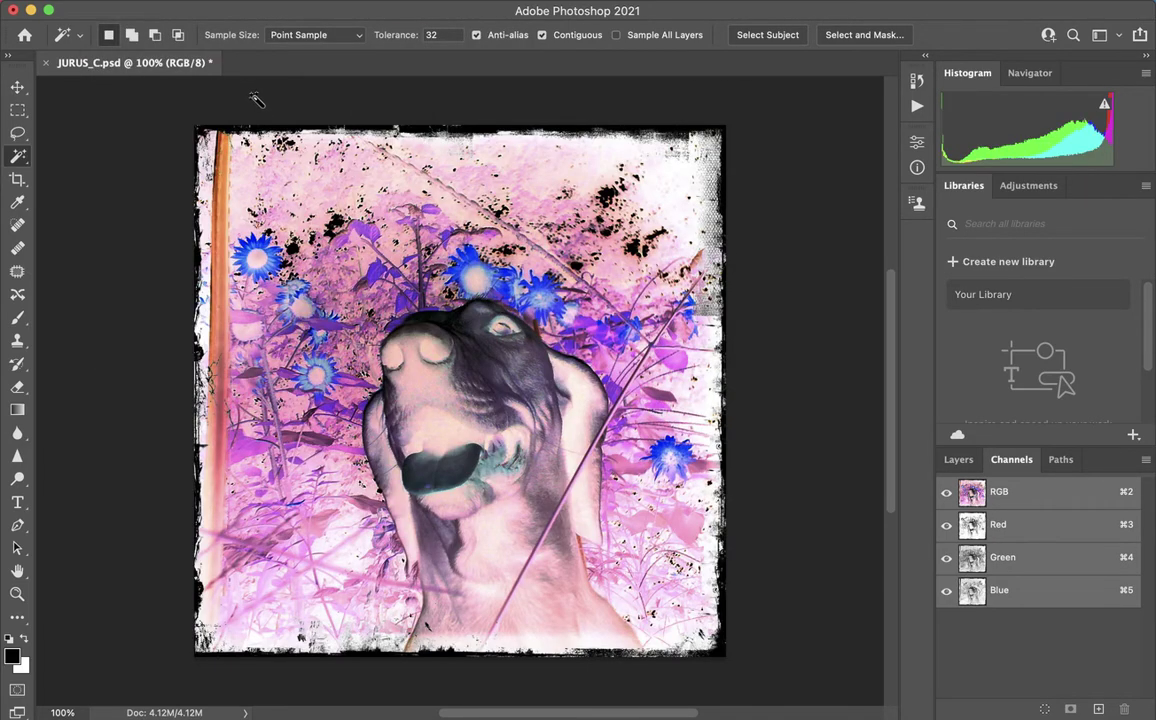
- Flip the inverted dog image's canvas horizontally
{"action": "left_click", "coordinate": [125, 0]}
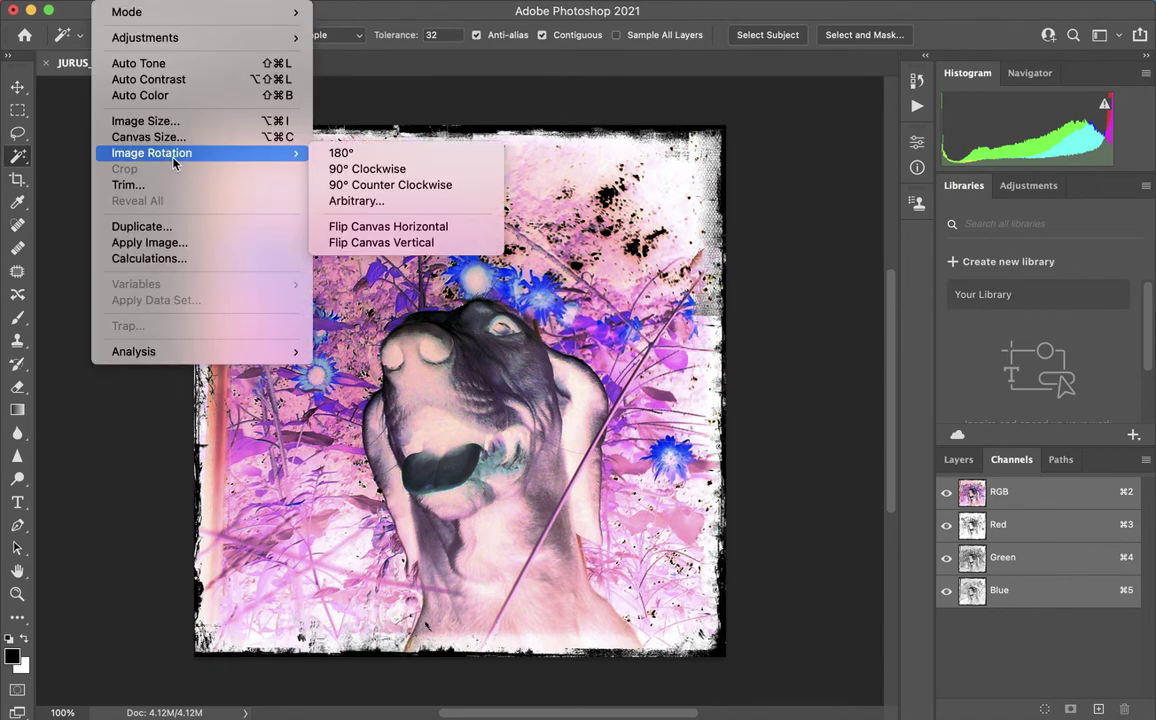
{"action": "mouse_move", "coordinate": [224, 152]}
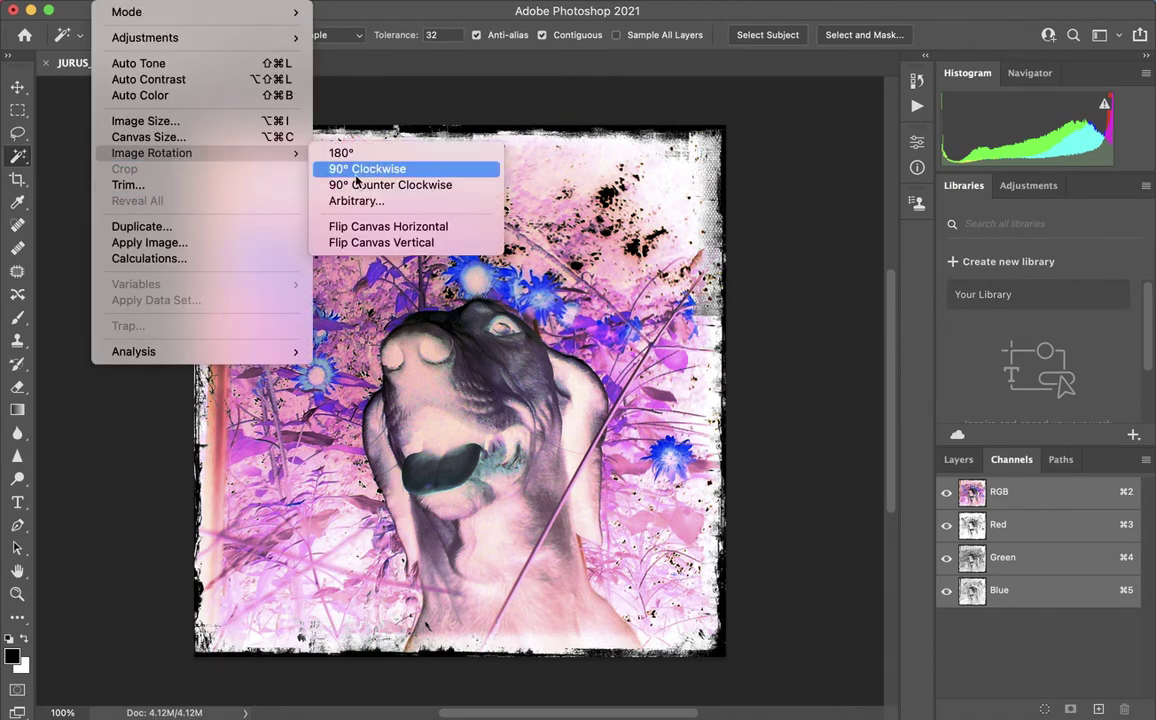
{"action": "left_click", "coordinate": [412, 228]}
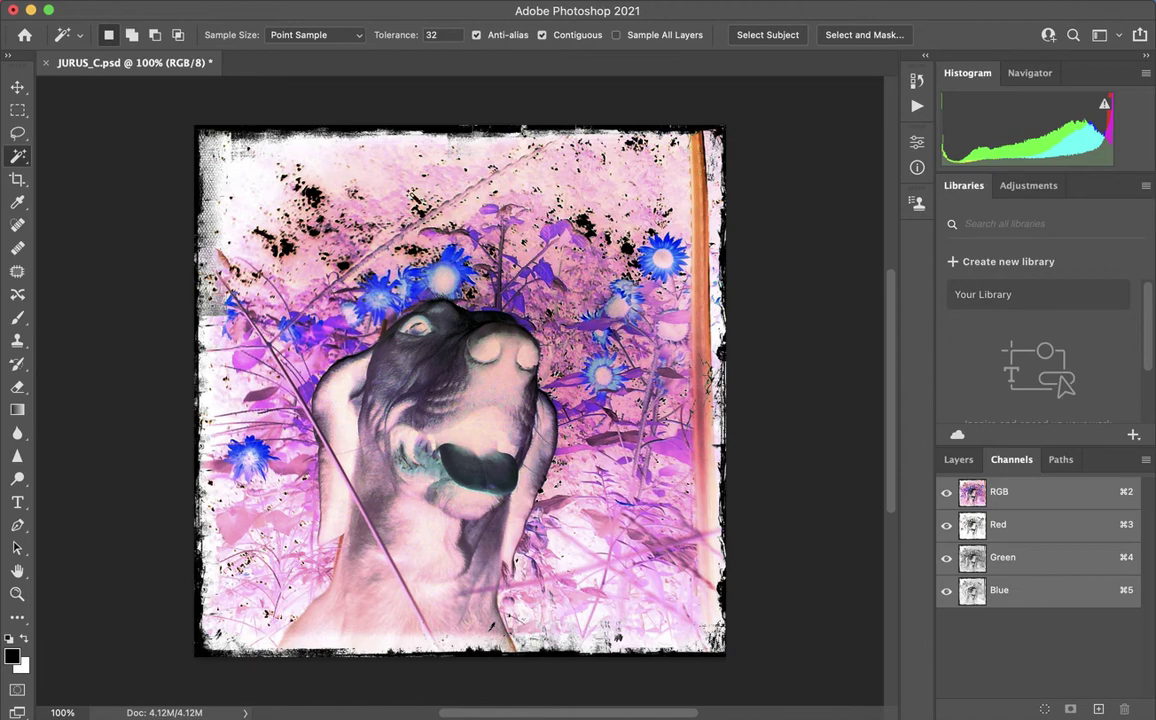
- Isolate the Red channel and darken its midtones with a Curves point at input 146, output 117
{"action": "left_click", "coordinate": [1033, 534]}
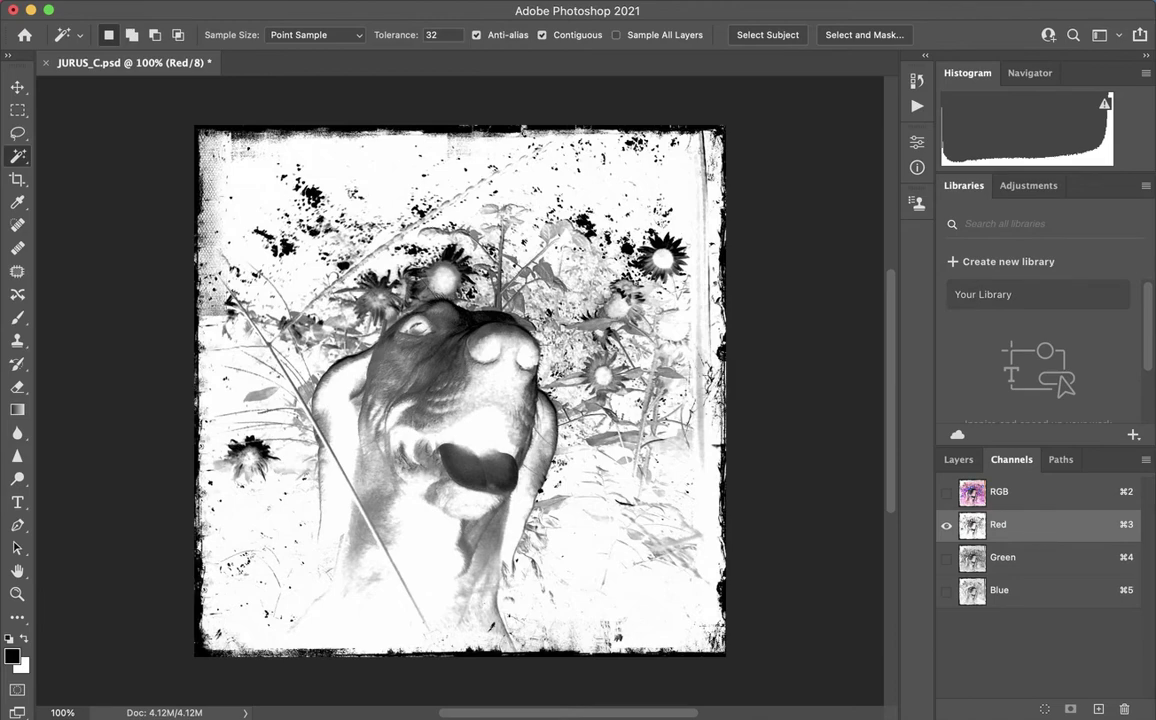
{"action": "left_click", "coordinate": [115, 0]}
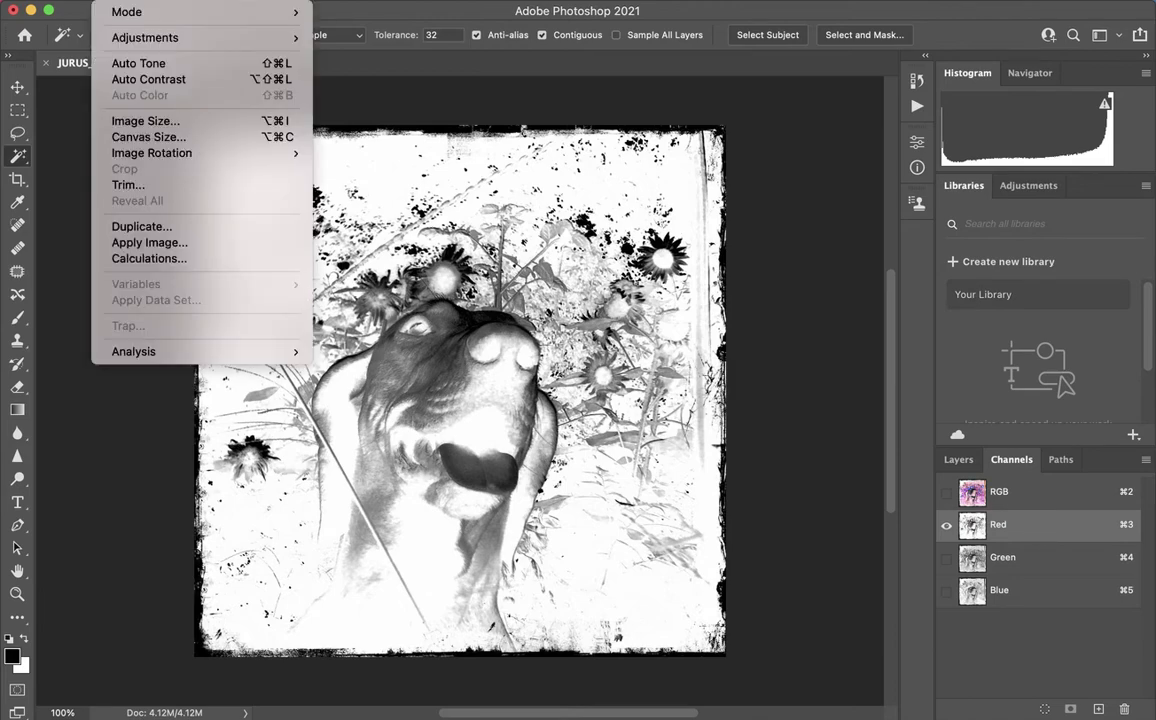
{"action": "mouse_move", "coordinate": [129, 40]}
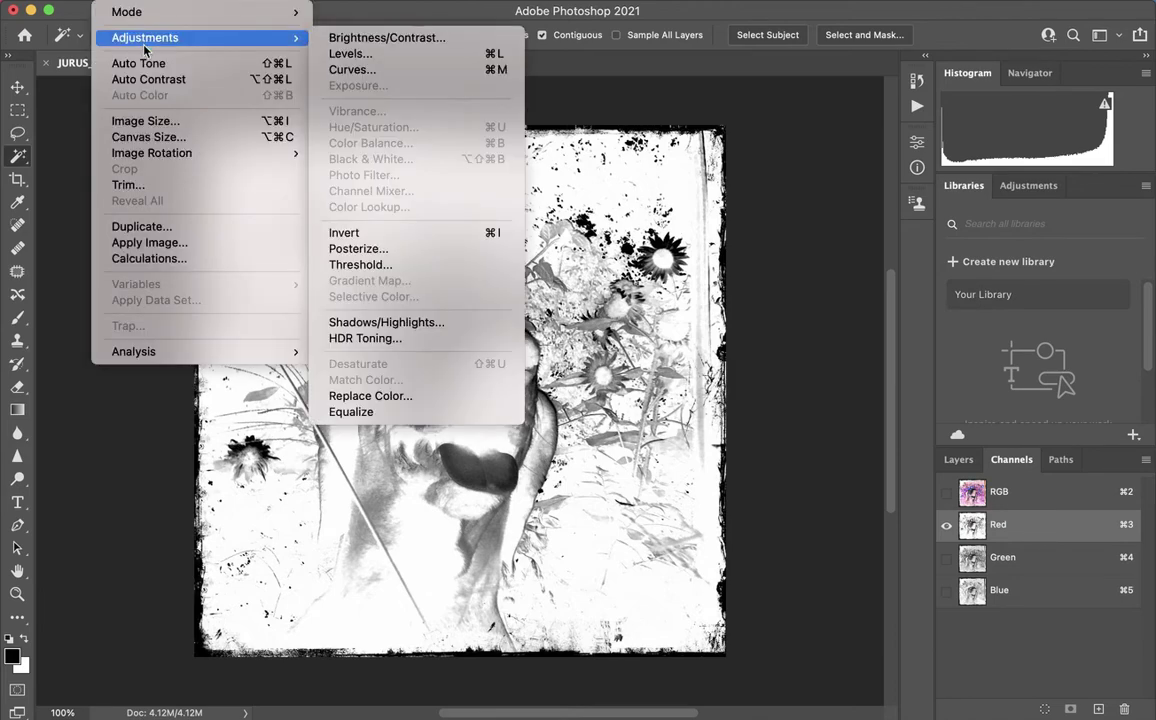
{"action": "left_click", "coordinate": [352, 70]}
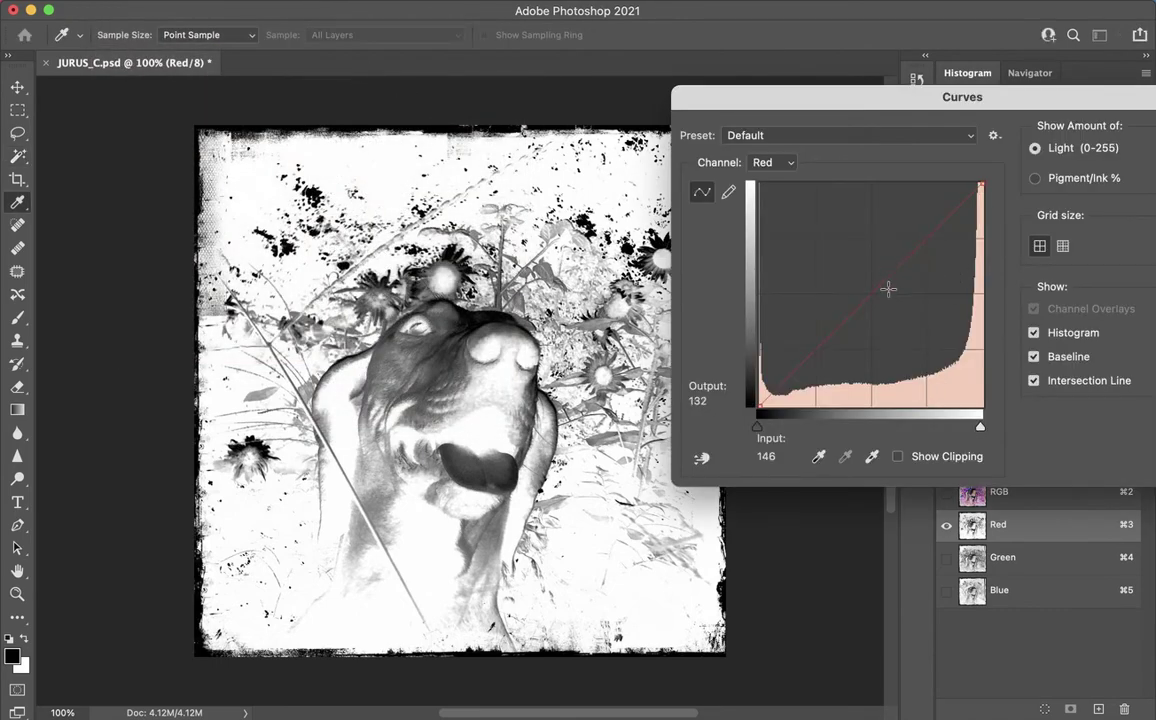
{"action": "left_click_drag", "start_coordinate": [880, 288], "coordinate": [888, 303]}
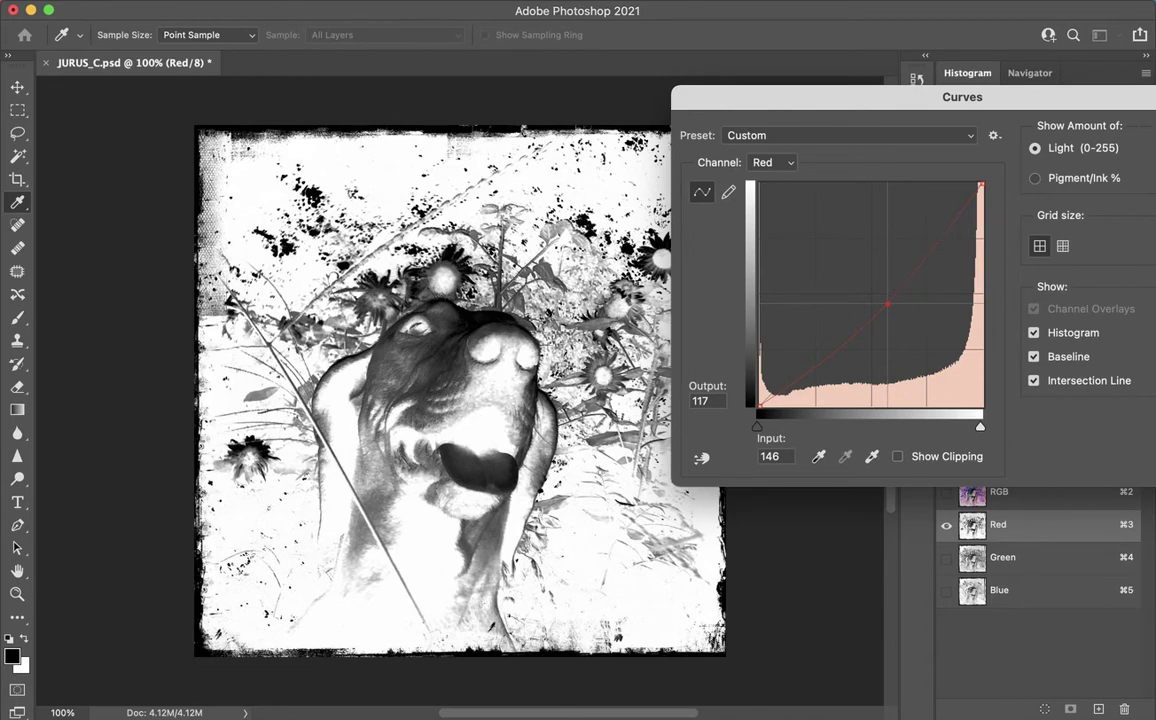
{"action": "key", "text": "Return"}
{"action": "key", "text": "w"}
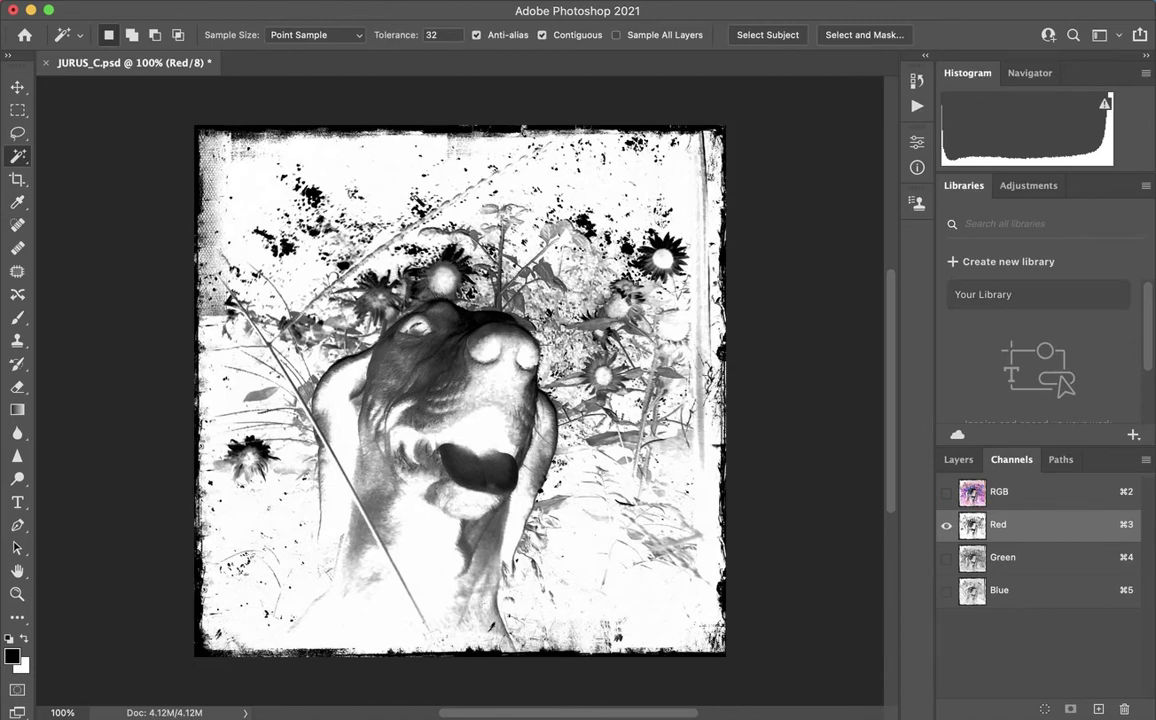
- Save the Red channel negative on the computer's Desktop as the JPEG MayaRed at maximum quality 12
{"action": "left_click", "coordinate": [35, 0]}
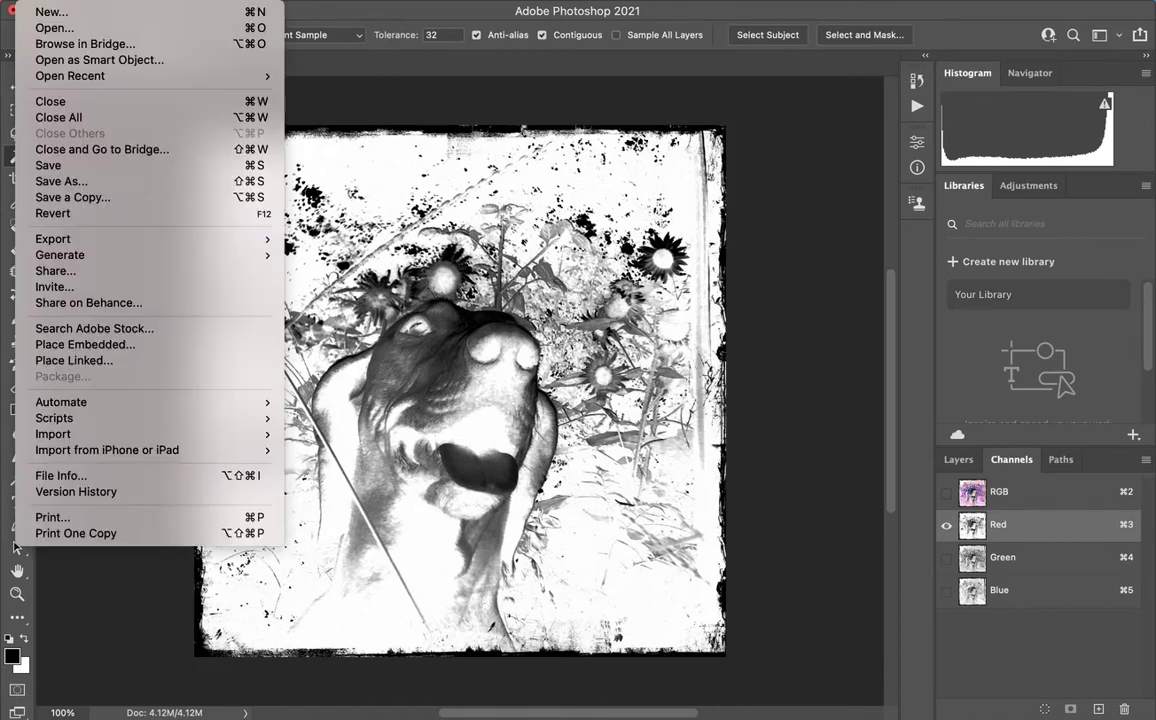
{"action": "left_click", "coordinate": [50, 184]}
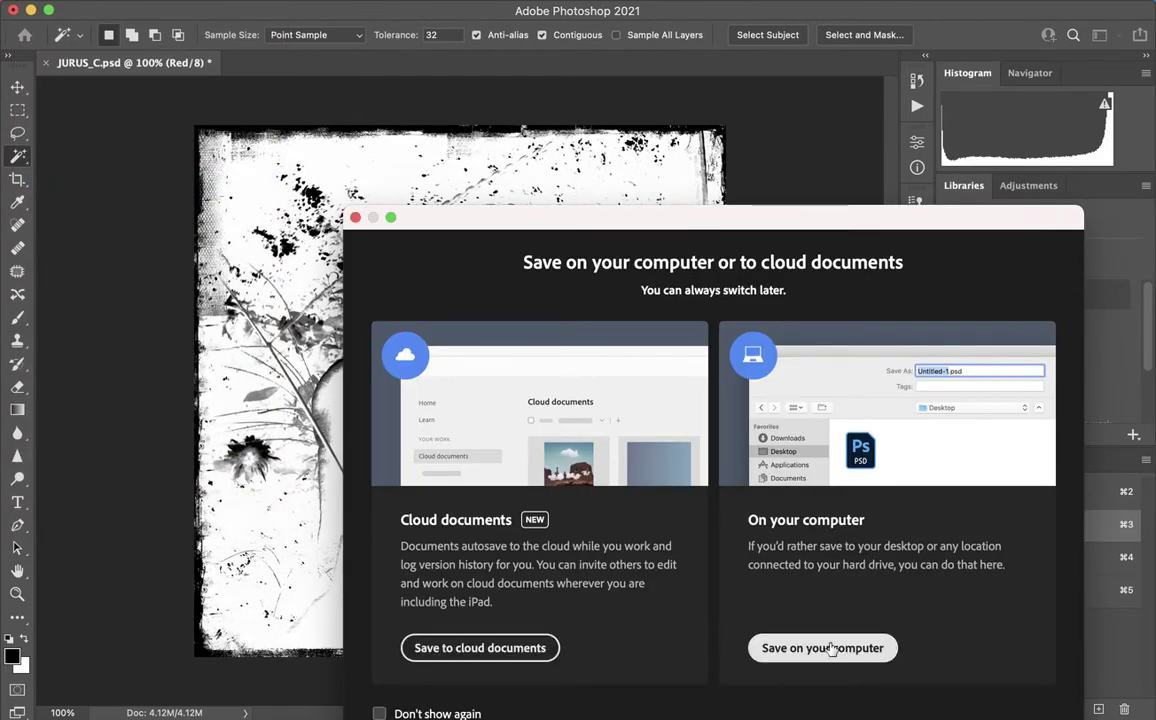
{"action": "left_click", "coordinate": [831, 649]}
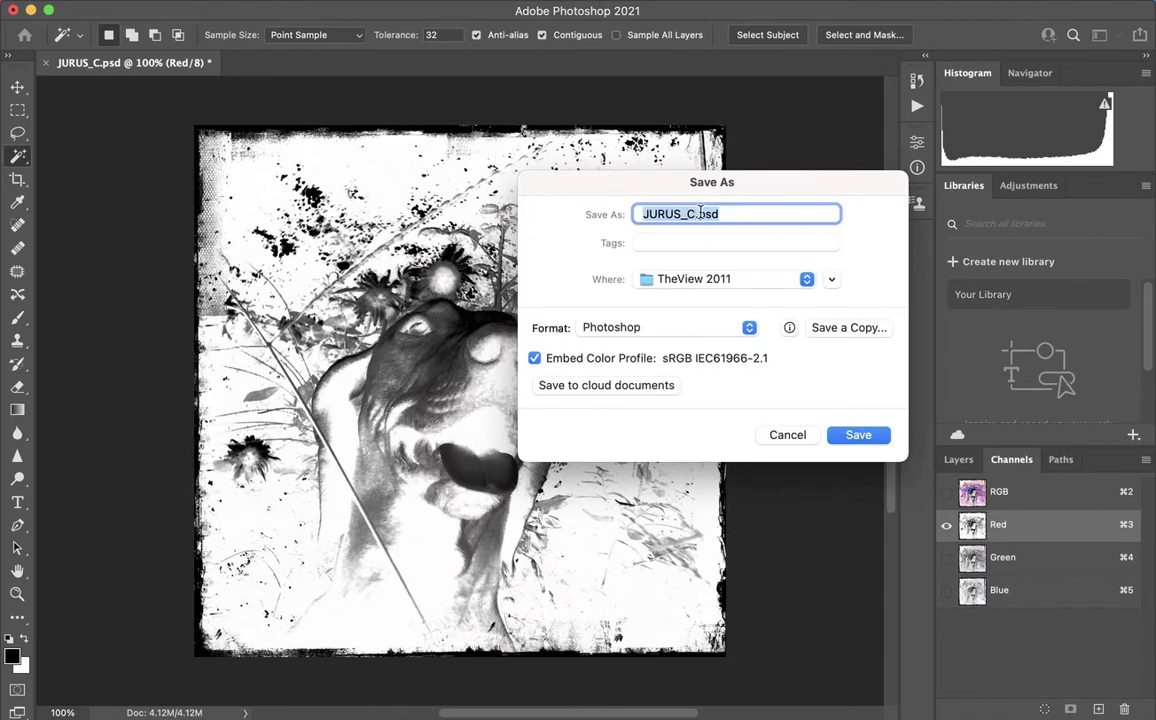
{"action": "type", "text": "Maya"}
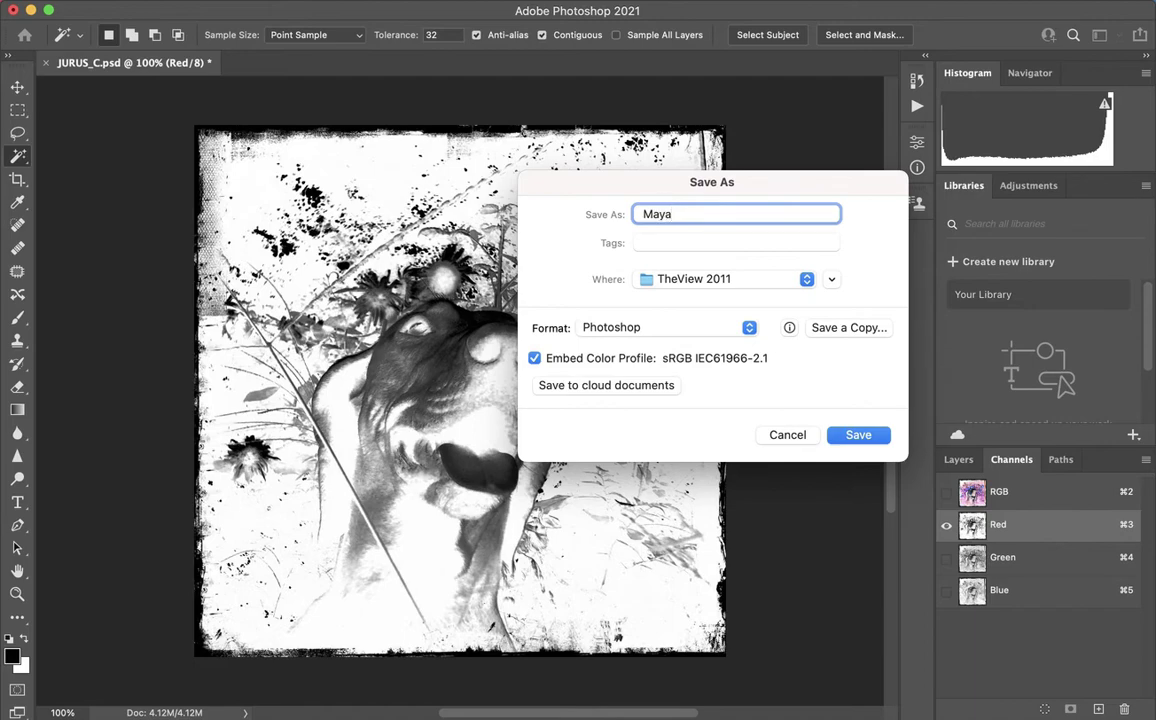
{"action": "type", "text": "Red"}
{"action": "left_click", "coordinate": [765, 279]}
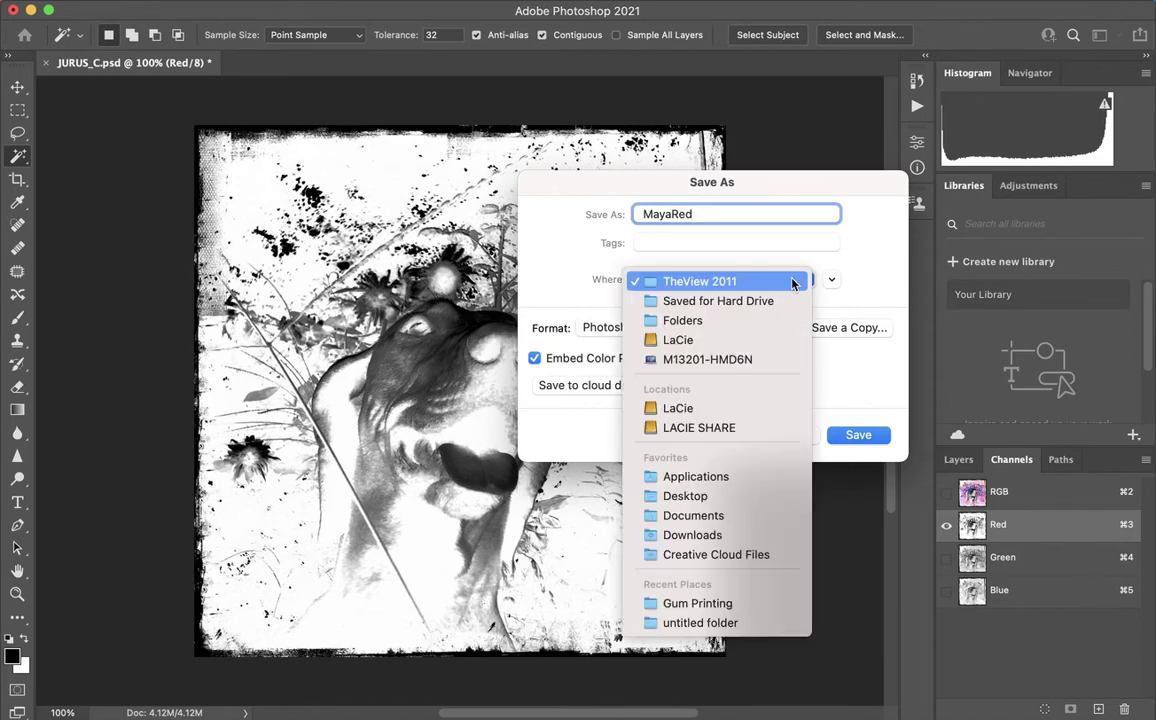
{"action": "left_click", "coordinate": [745, 496]}
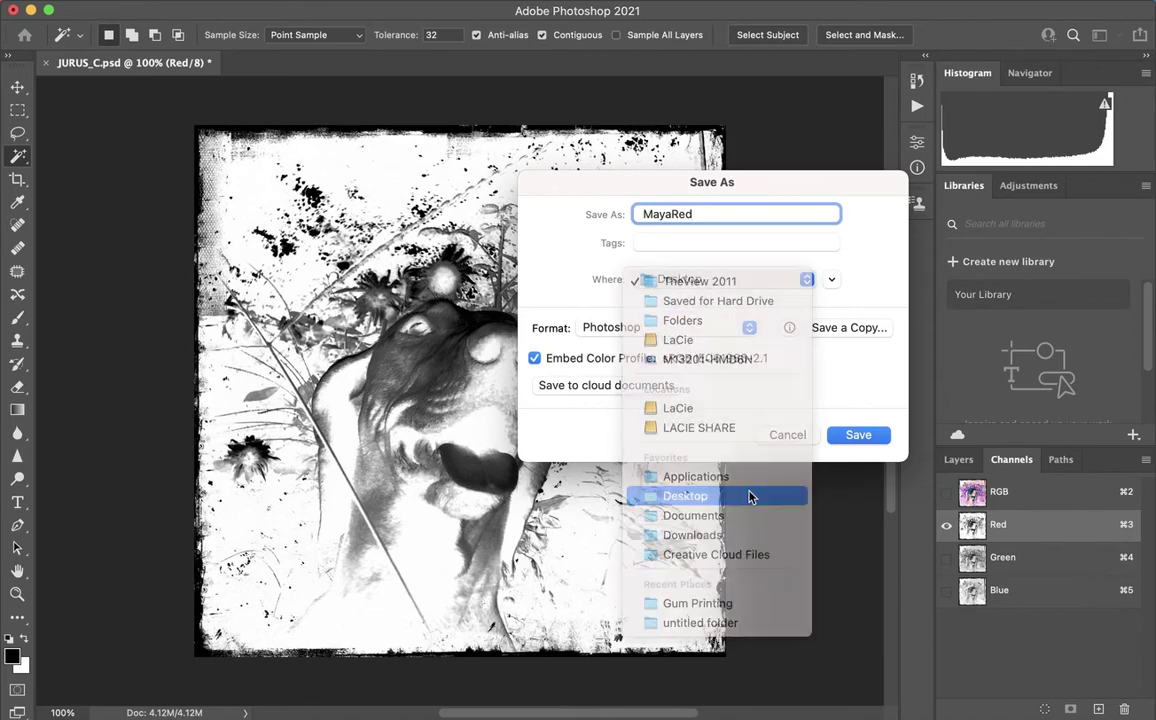
{"action": "left_click", "coordinate": [747, 328]}
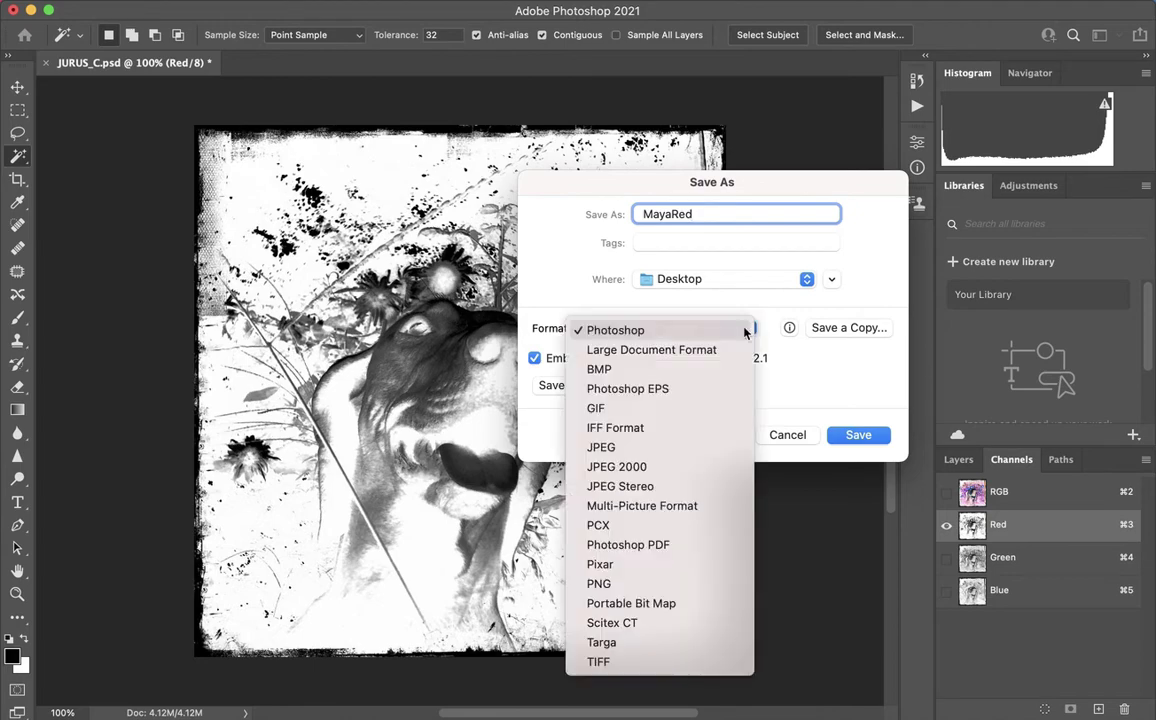
{"action": "left_click", "coordinate": [705, 447]}
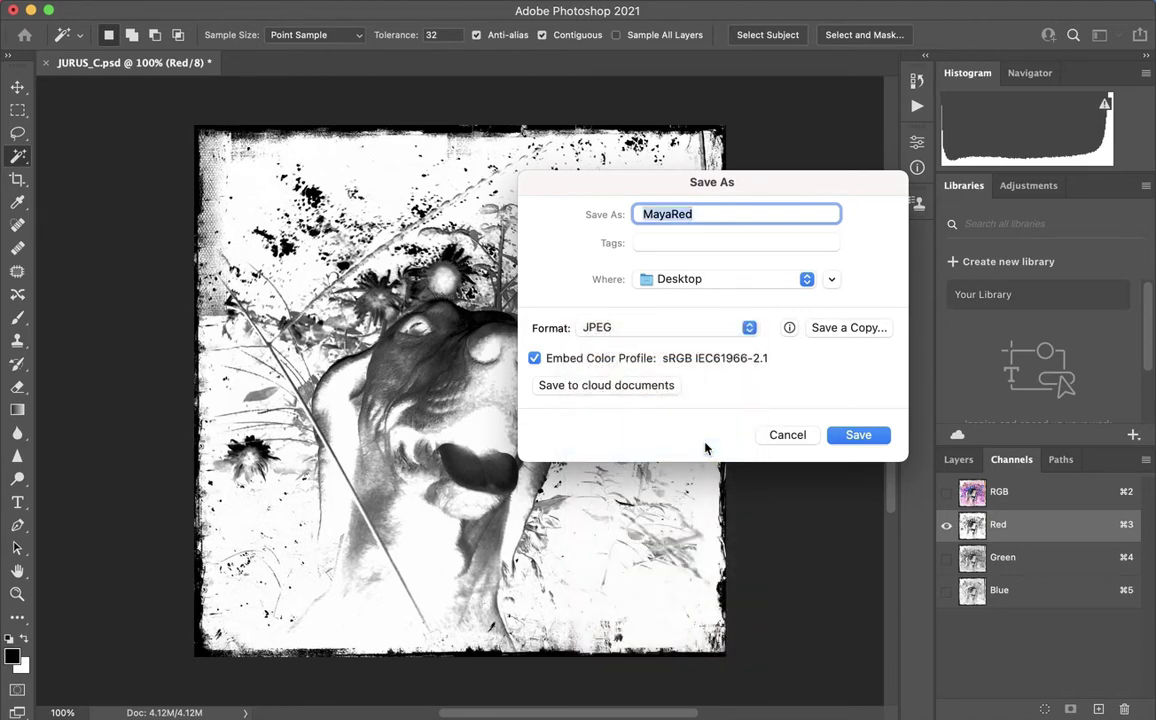
{"action": "left_click", "coordinate": [855, 436]}
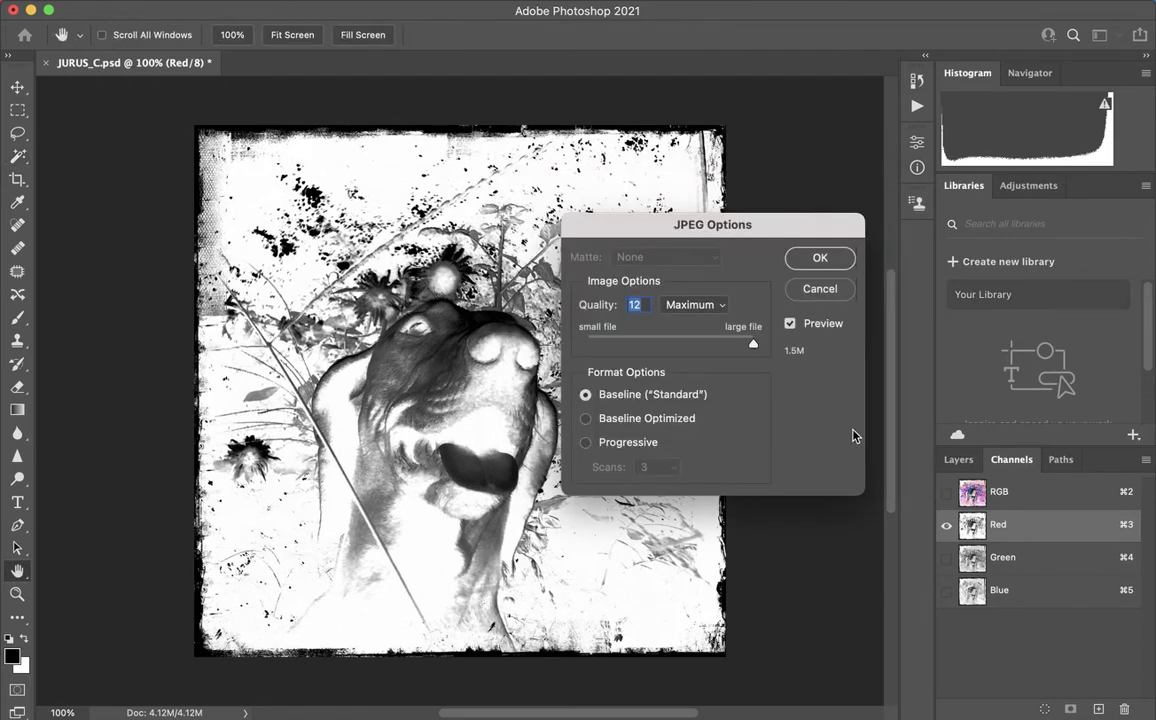
{"action": "left_click", "coordinate": [820, 258]}
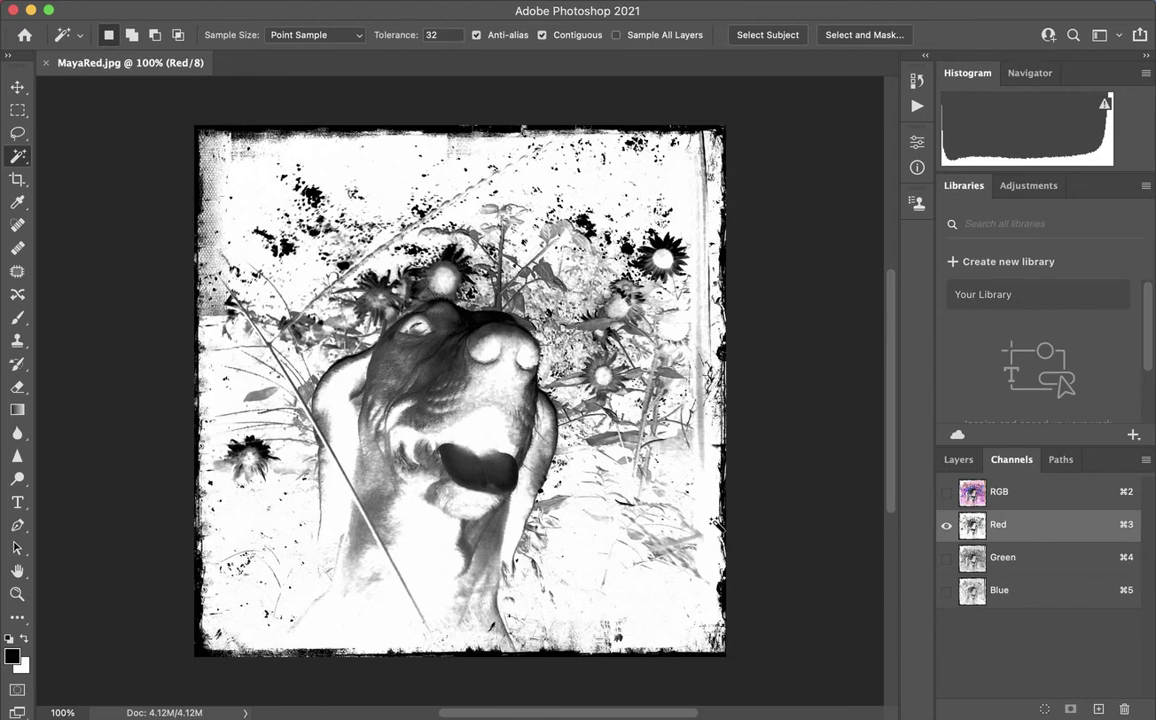
- Isolate the Green channel and darken its midtones with a Curves point at input 174, output 156
{"action": "left_click", "coordinate": [1030, 567]}
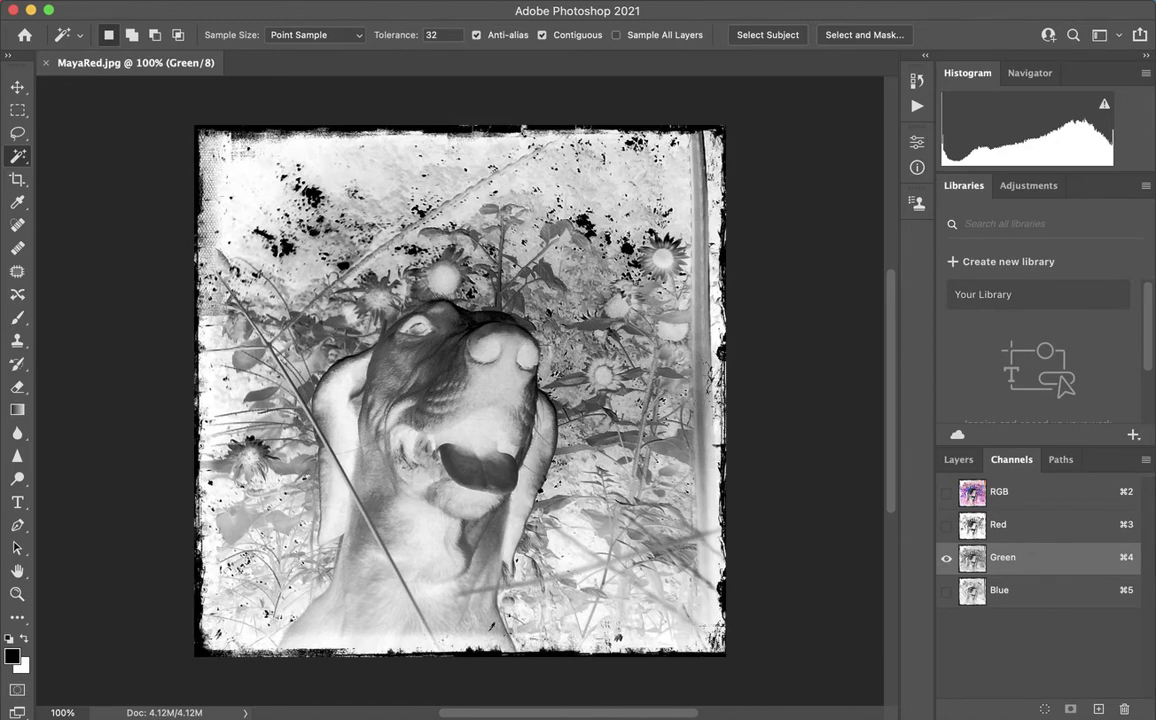
{"action": "left_click", "coordinate": [105, 0]}
{"action": "mouse_move", "coordinate": [150, 37]}
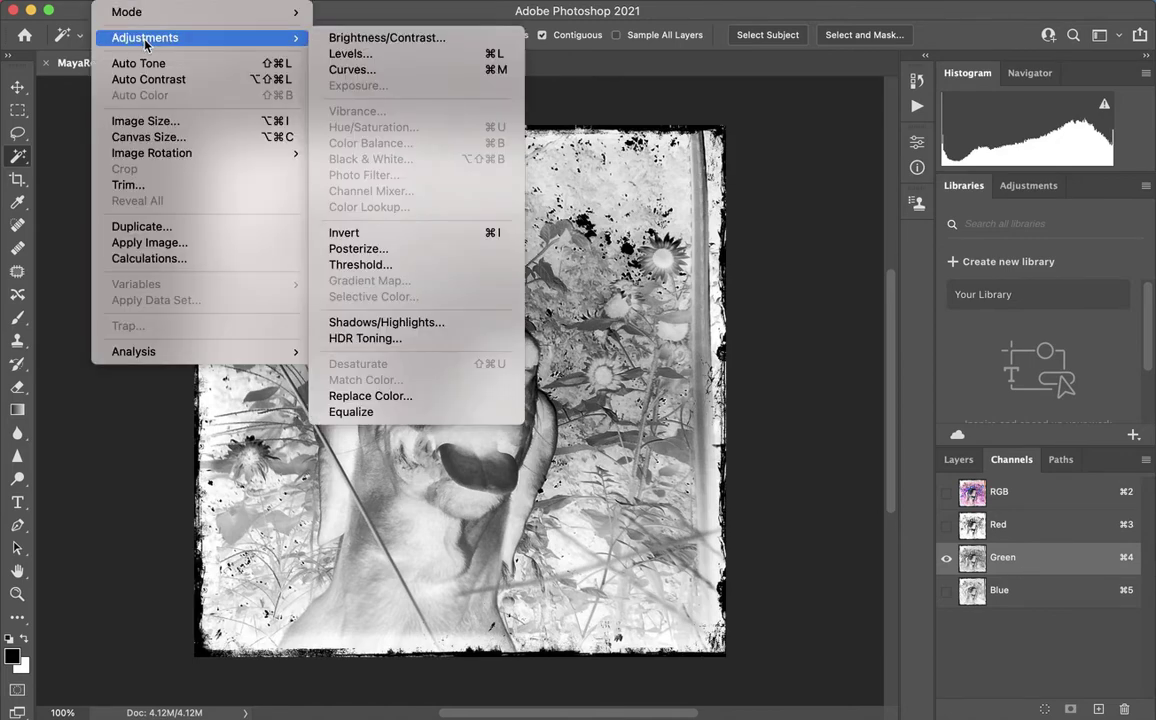
{"action": "left_click", "coordinate": [361, 70]}
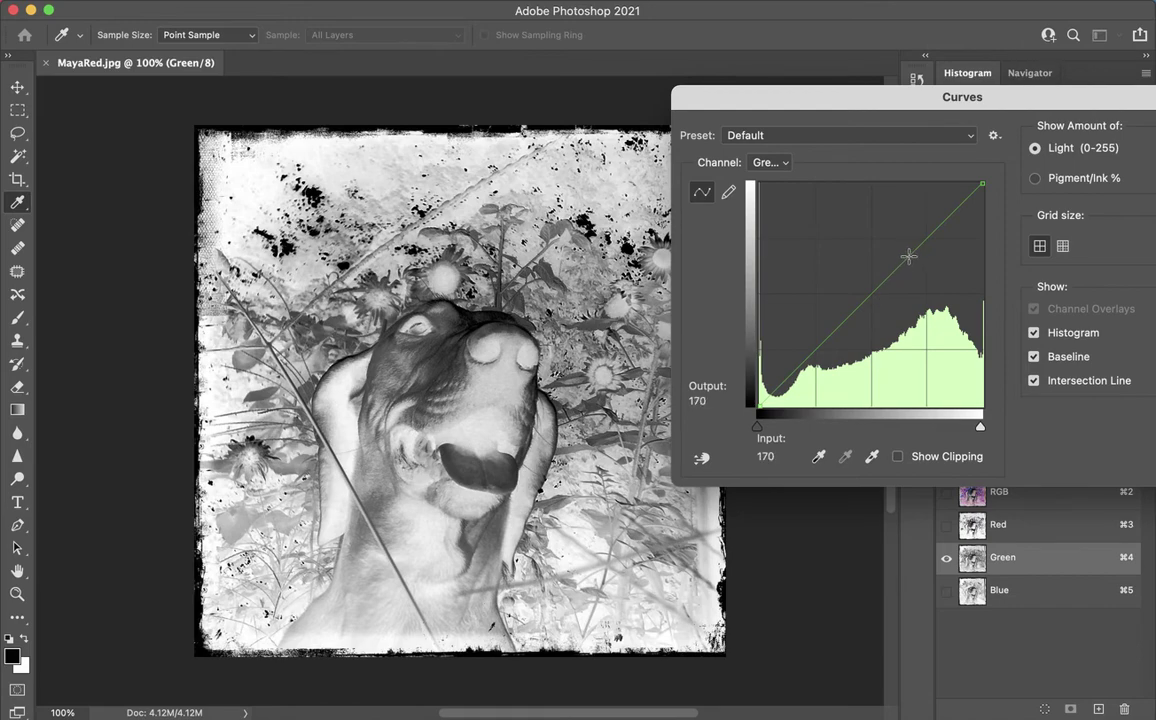
{"action": "left_click_drag", "start_coordinate": [912, 257], "coordinate": [912, 269]}
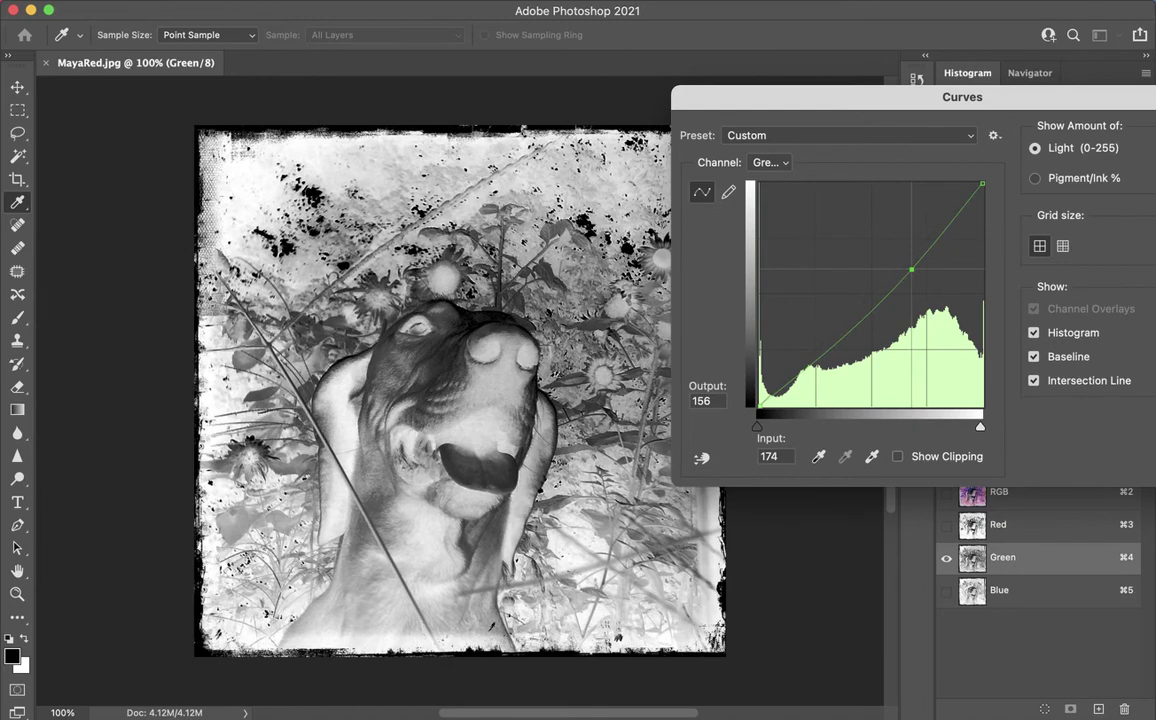
{"action": "key", "text": "Return"}
{"action": "key", "text": "w"}
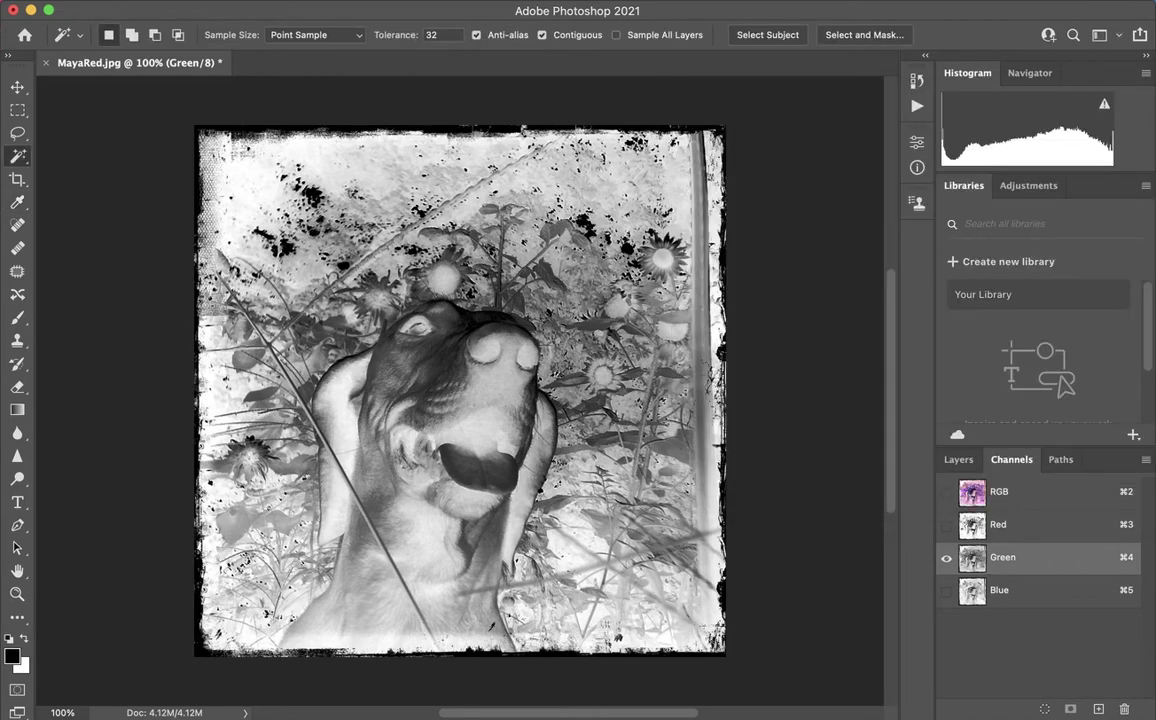
- Save the Green channel negative on the computer's Desktop as the JPEG MayaGreenjpg.jpg at maximum quality 12
{"action": "left_click", "coordinate": [40, 0]}
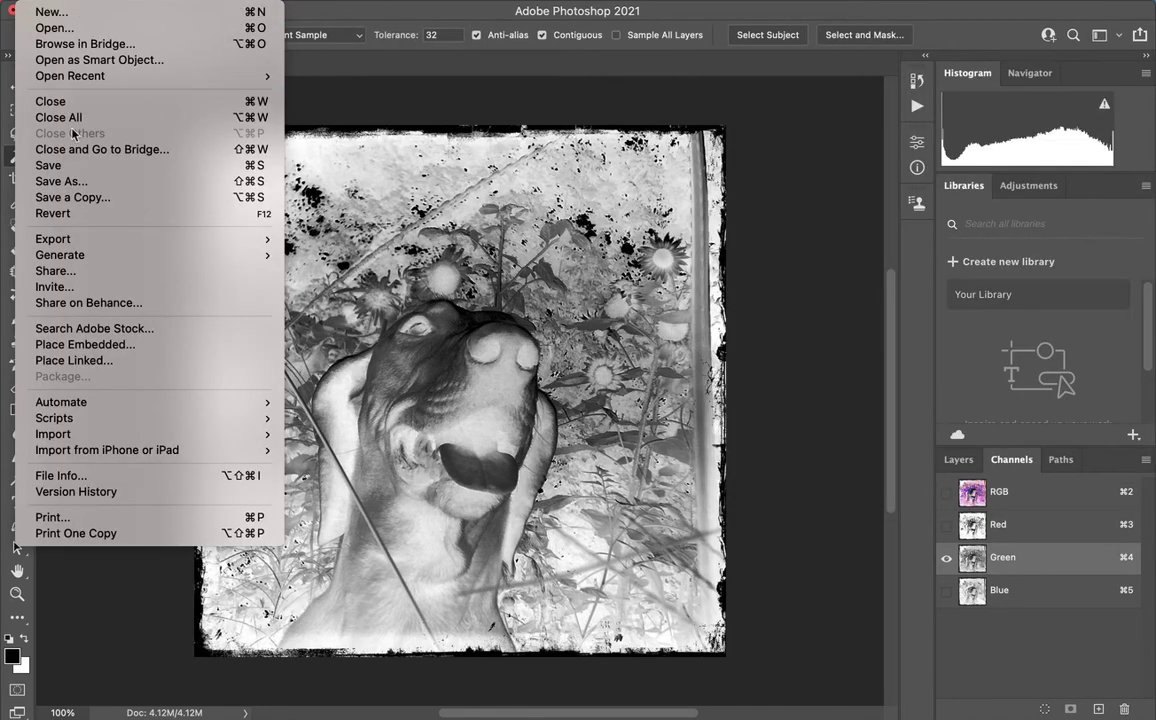
{"action": "left_click", "coordinate": [78, 183]}
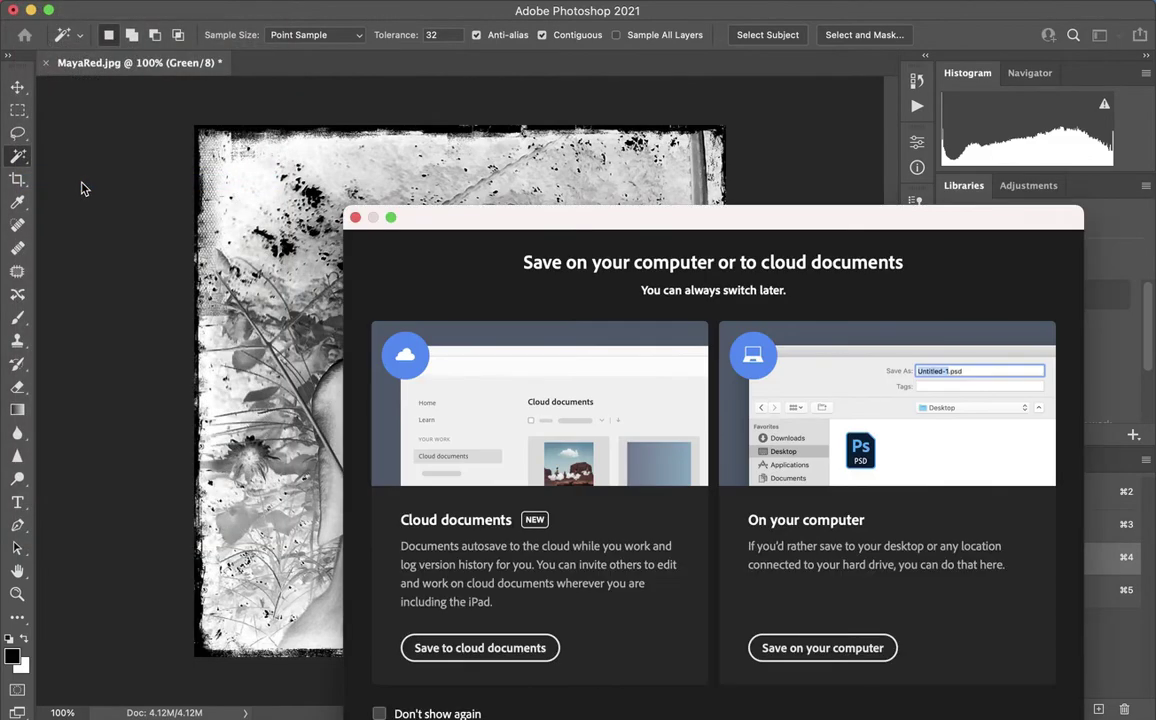
{"action": "left_click", "coordinate": [781, 649]}
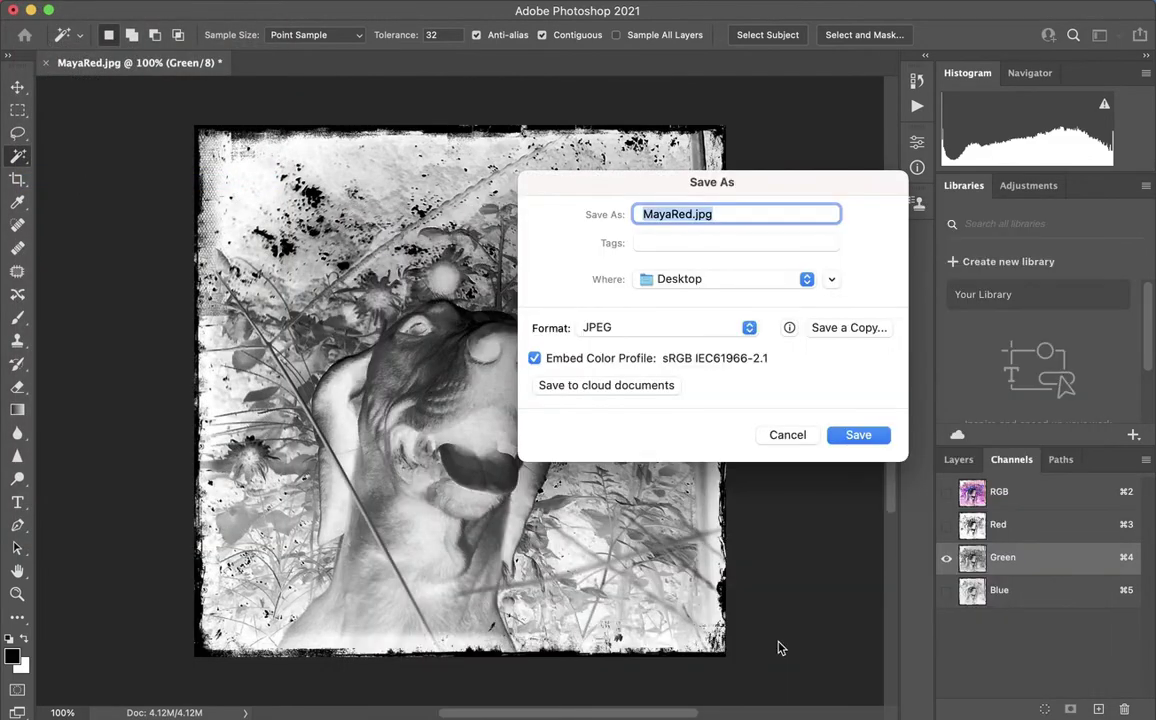
{"action": "left_click", "coordinate": [696, 214]}
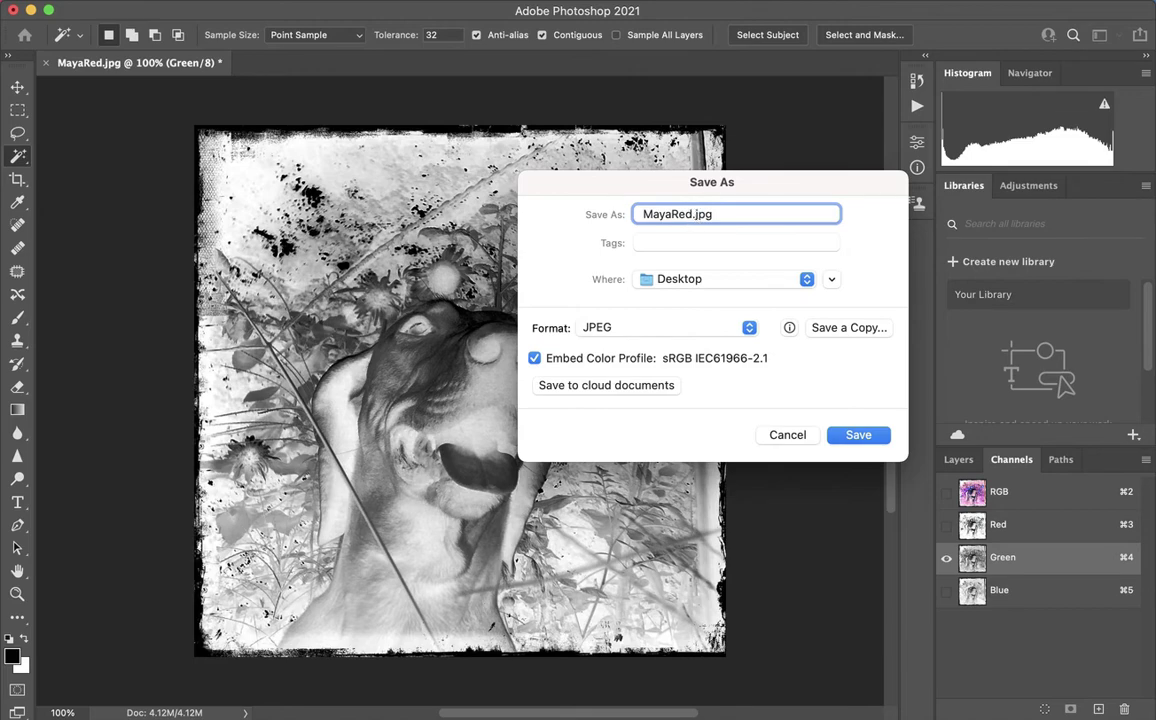
{"action": "key", "text": "BackSpace"}
{"action": "key", "text": "BackSpace"}
{"action": "key", "text": "BackSpace"}
{"action": "type", "text": "Green"}
{"action": "left_click", "coordinate": [868, 436]}
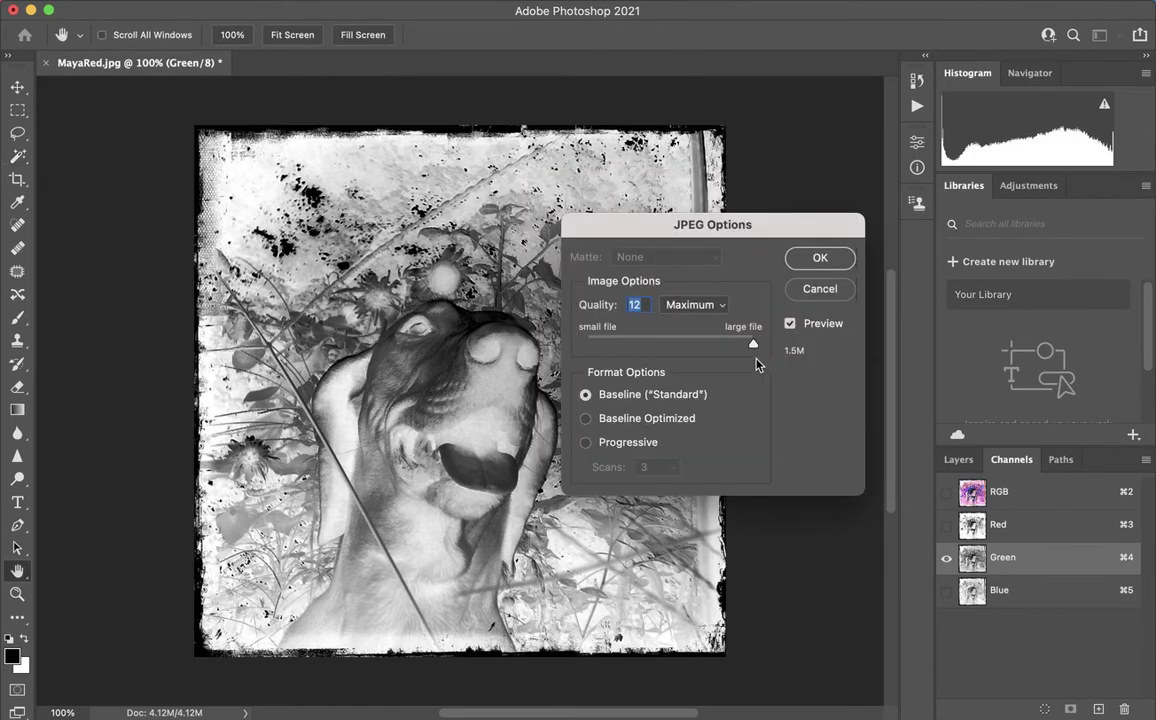
{"action": "left_click", "coordinate": [824, 259]}
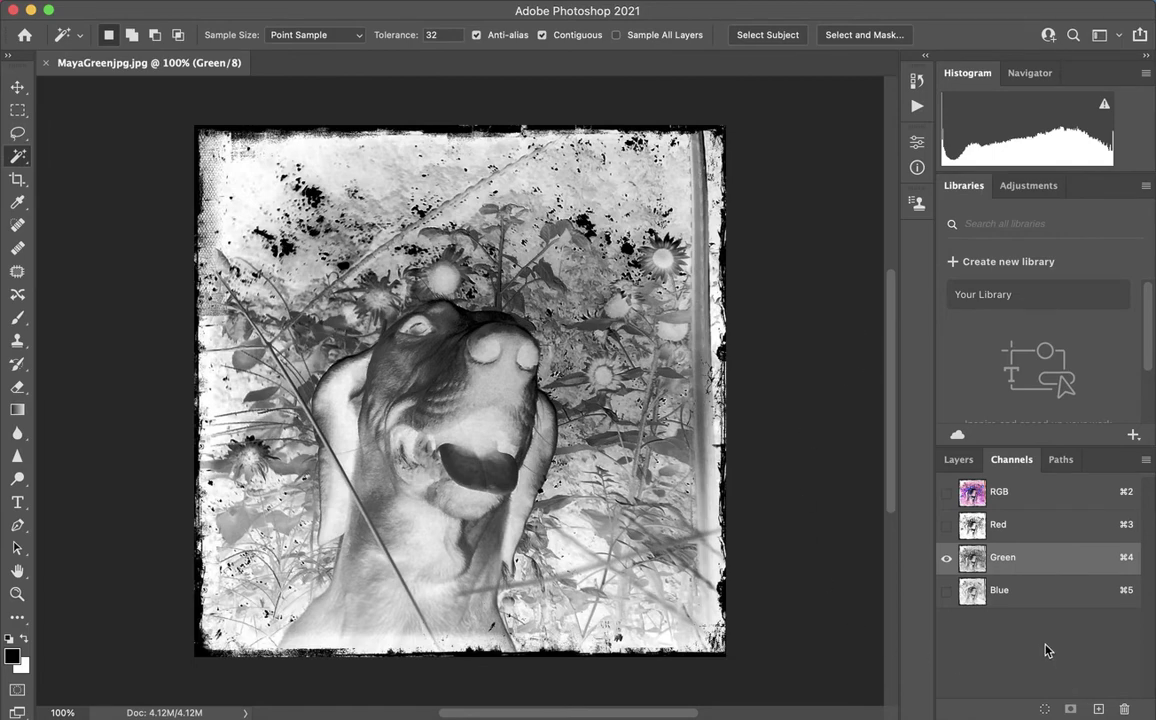
- Isolate the Blue channel and darken its midtones with a Curves point at input 151, output 105
{"action": "left_click", "coordinate": [1013, 594]}
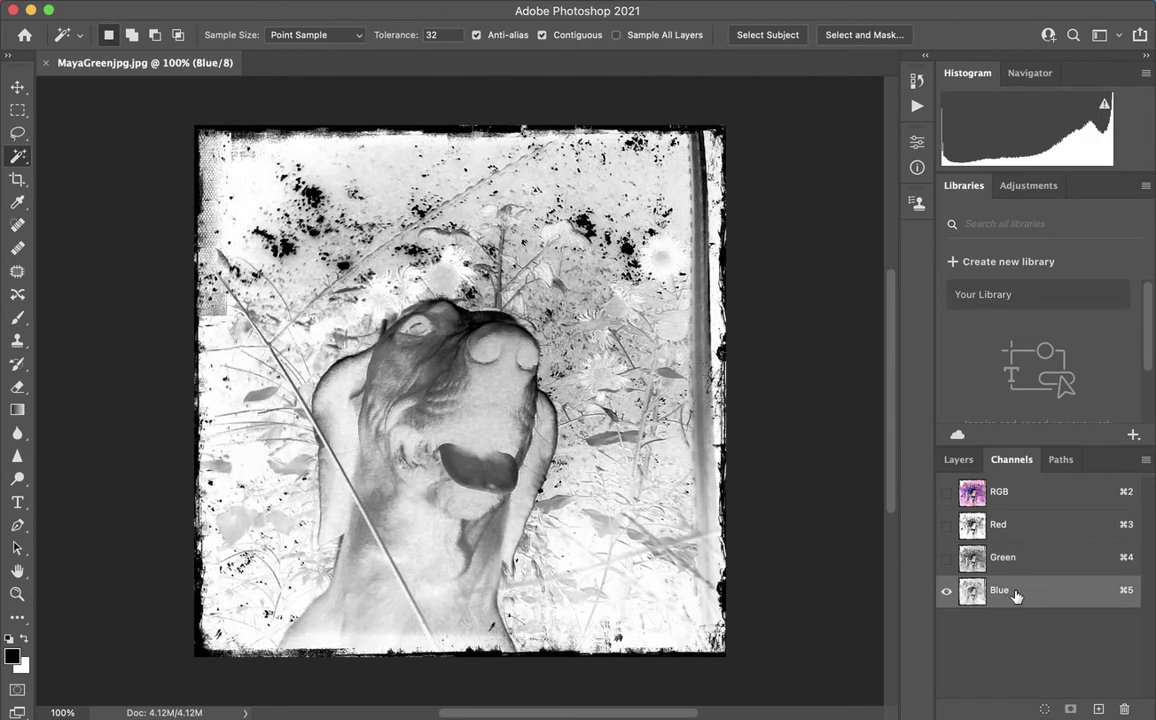
{"action": "left_click", "coordinate": [125, 2]}
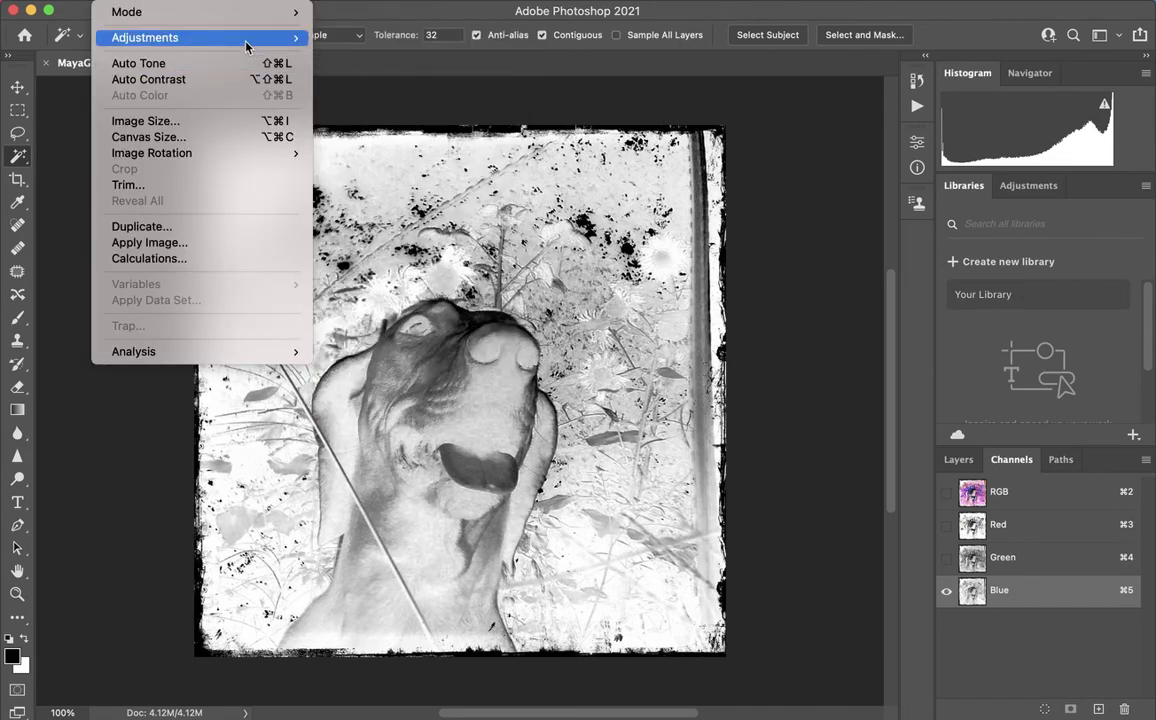
{"action": "mouse_move", "coordinate": [248, 40]}
{"action": "left_click", "coordinate": [370, 70]}
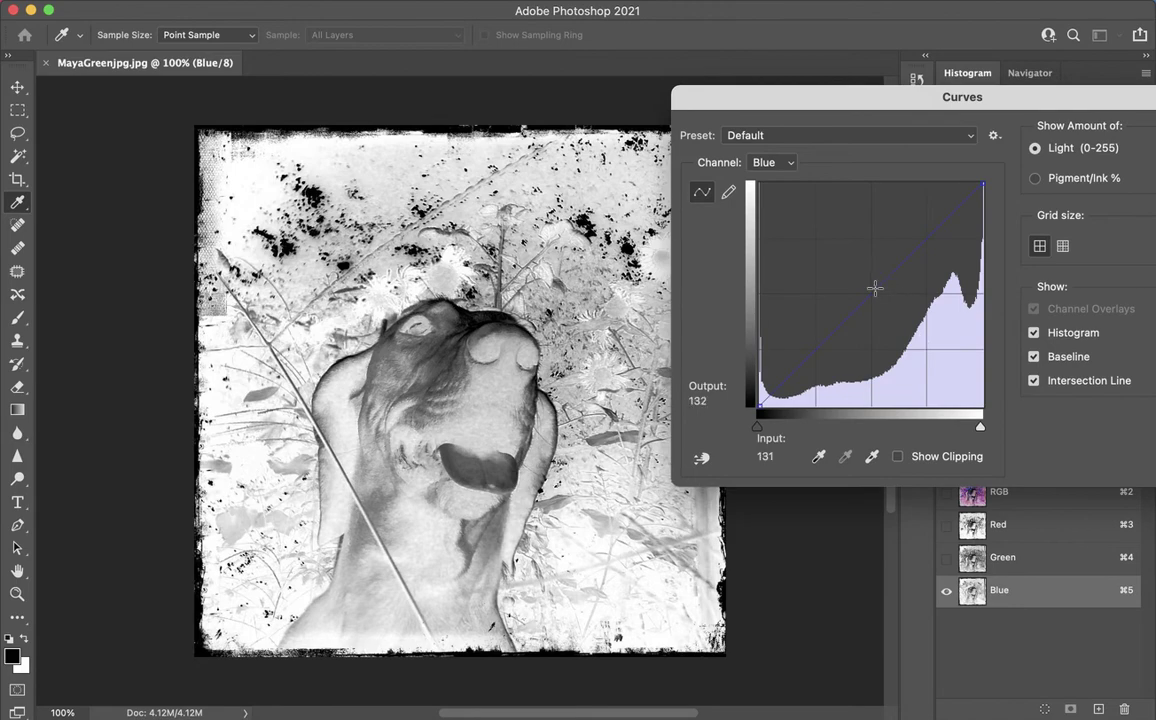
{"action": "left_click_drag", "start_coordinate": [875, 288], "coordinate": [892, 314]}
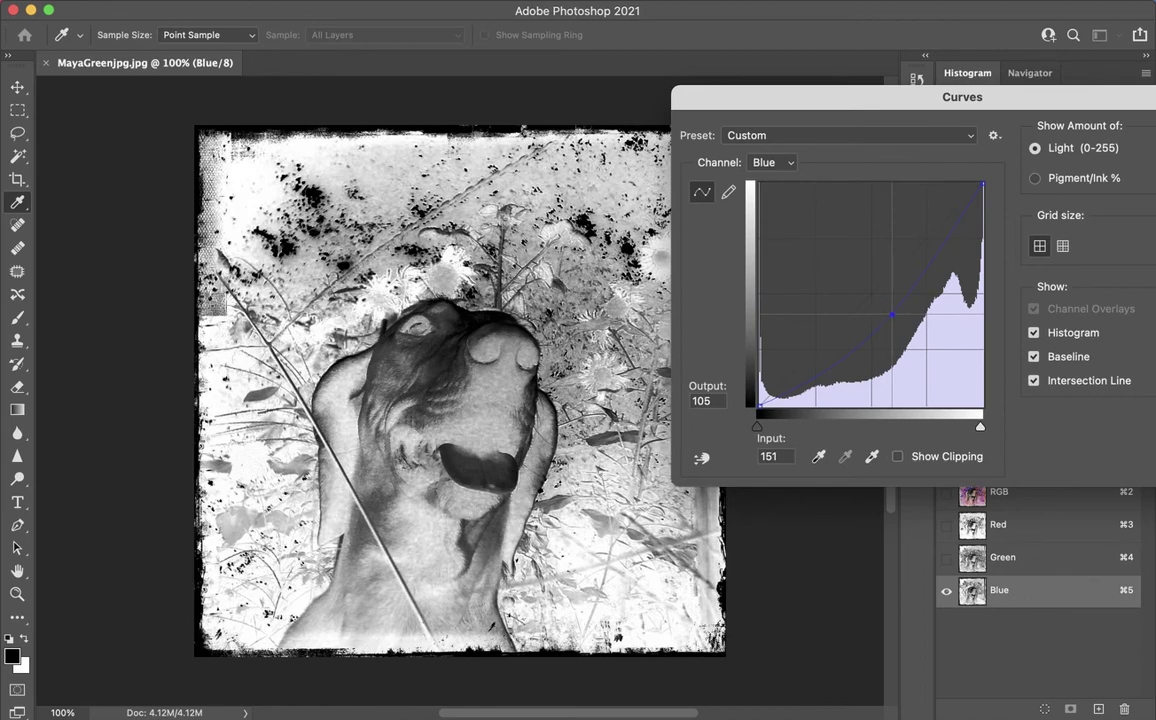
{"action": "key", "text": "Return"}
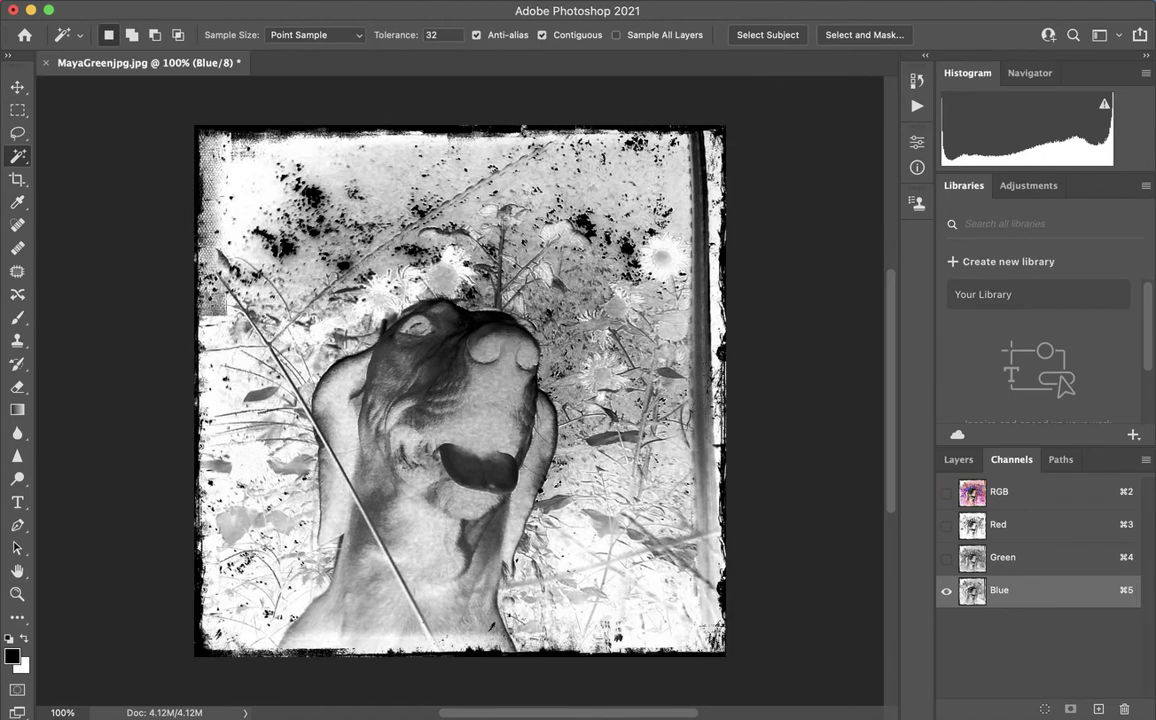
- Save the Blue channel negative on the computer's Desktop as the JPEG MayaBlue.jpg at maximum quality 12
{"action": "left_click", "coordinate": [30, 0]}
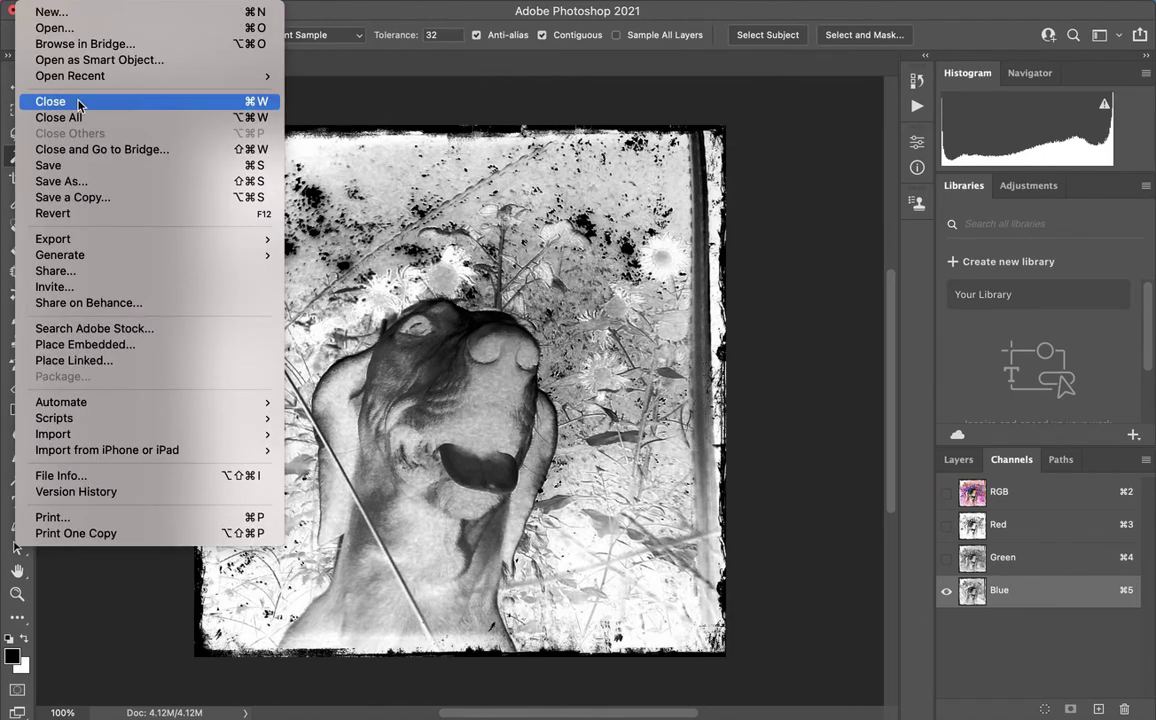
{"action": "left_click", "coordinate": [106, 181]}
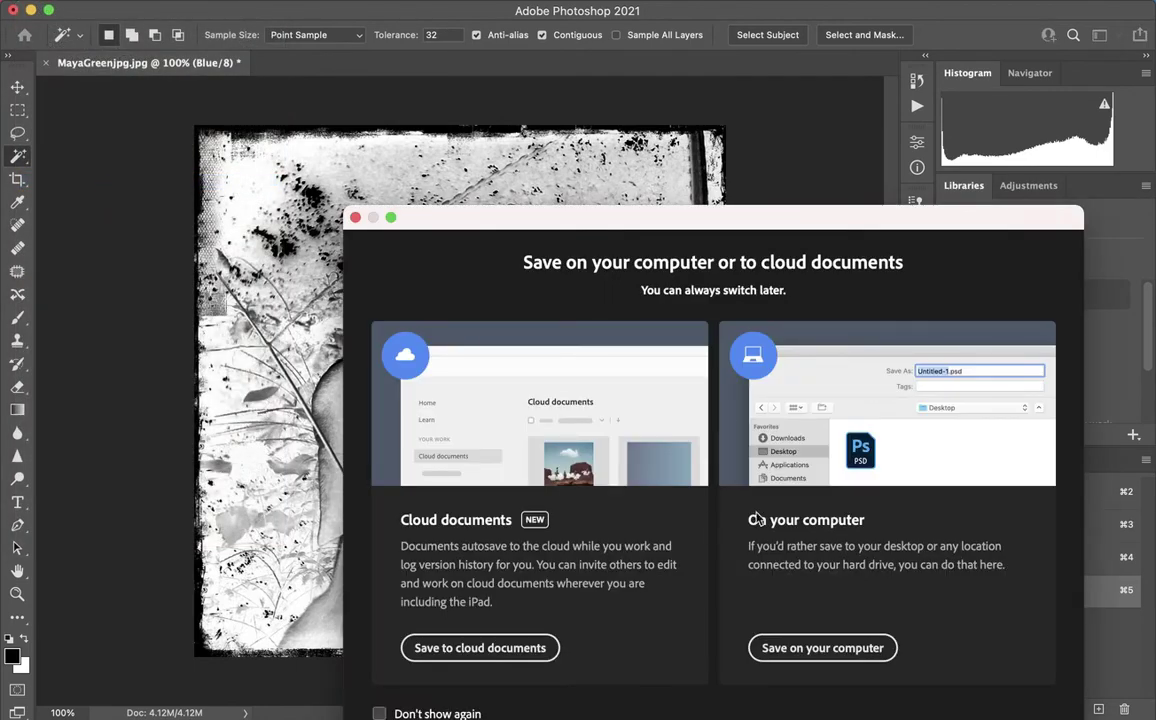
{"action": "left_click", "coordinate": [835, 649]}
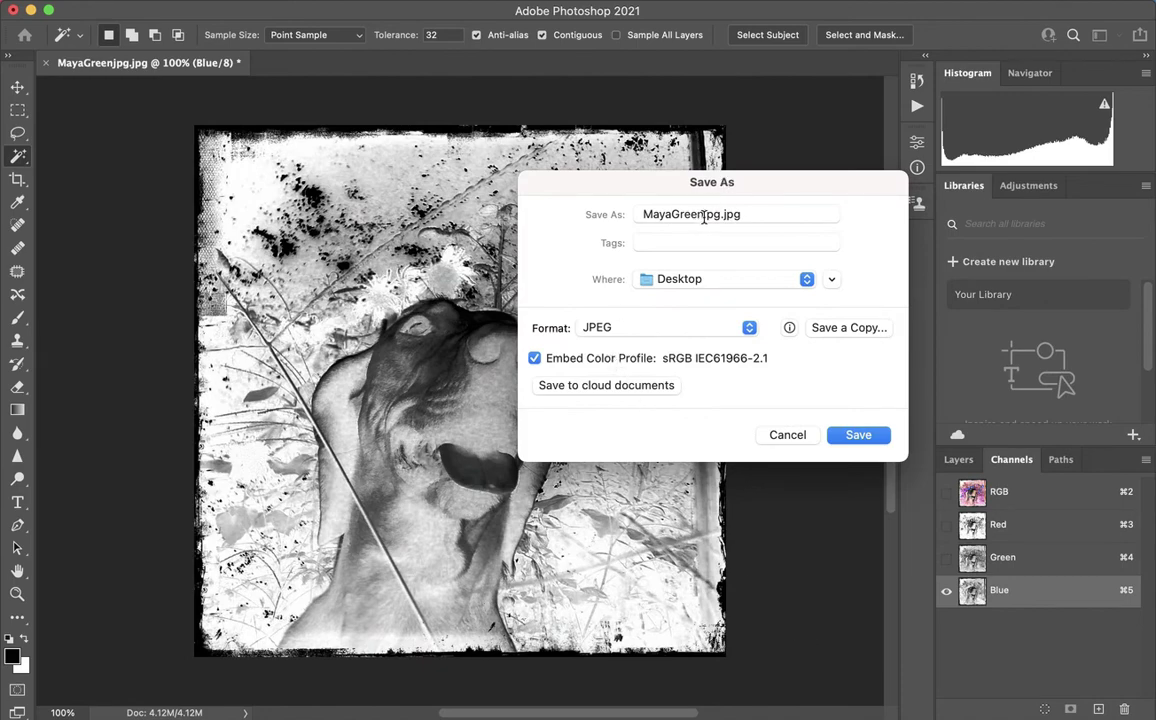
{"action": "left_click_drag", "start_coordinate": [721, 215], "coordinate": [670, 213]}
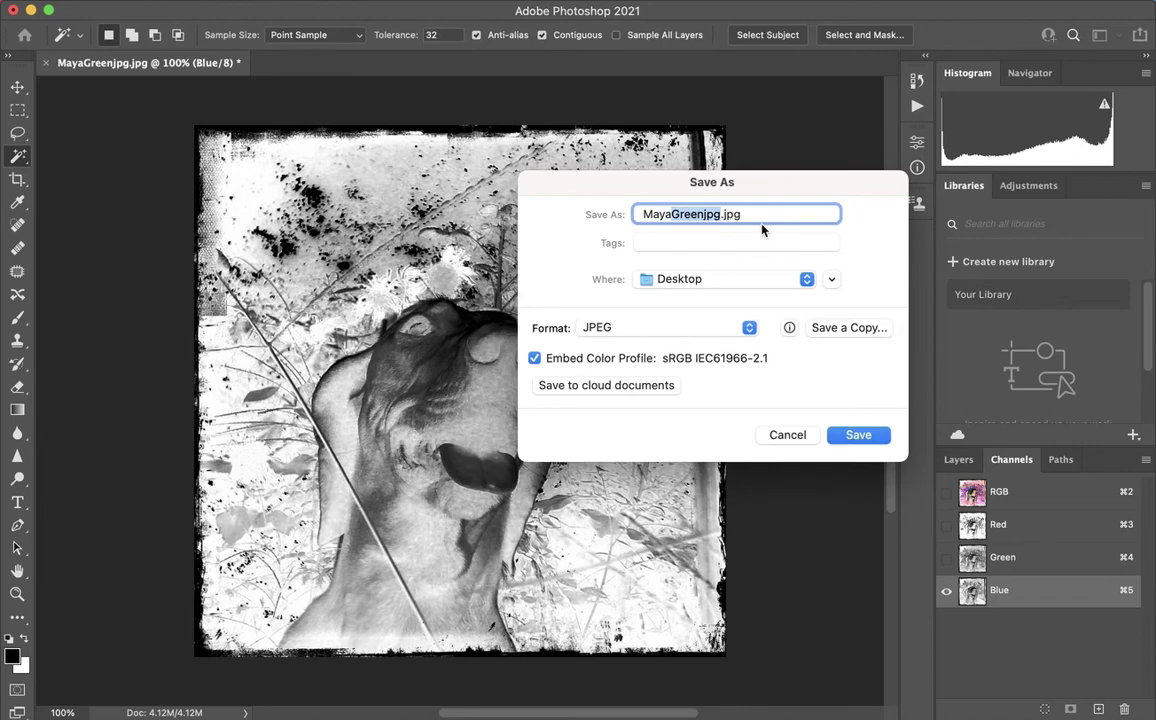
{"action": "type", "text": "Blu"}
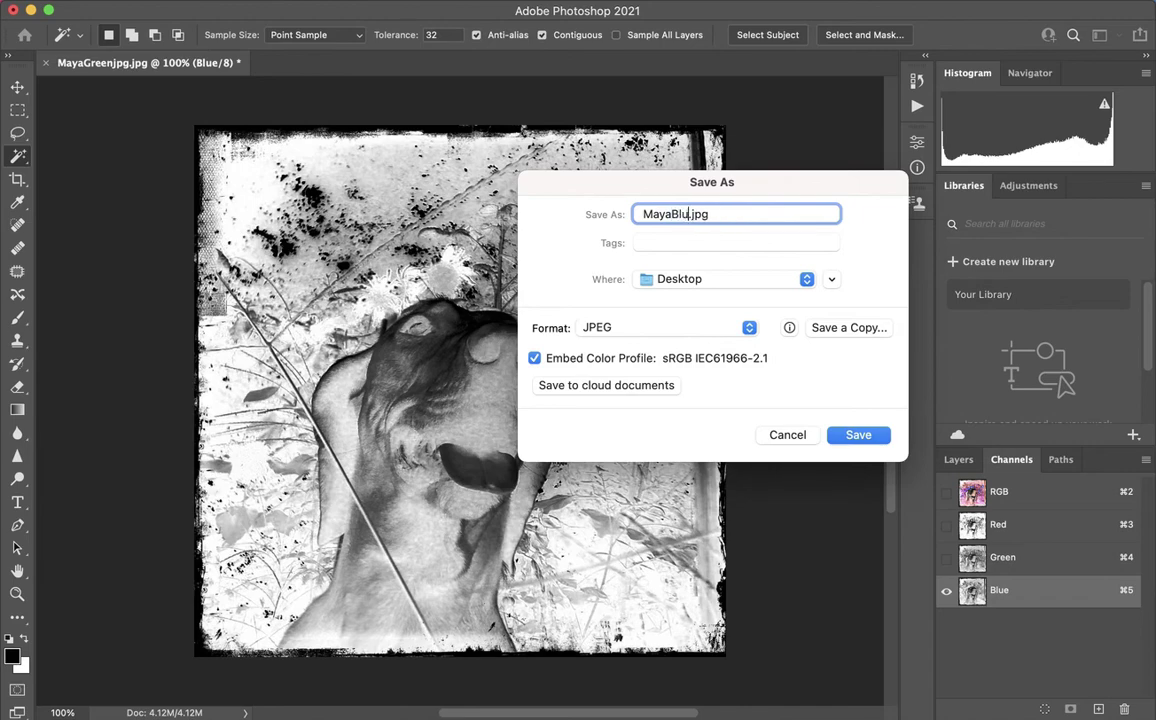
{"action": "type", "text": "e"}
{"action": "left_click", "coordinate": [858, 435]}
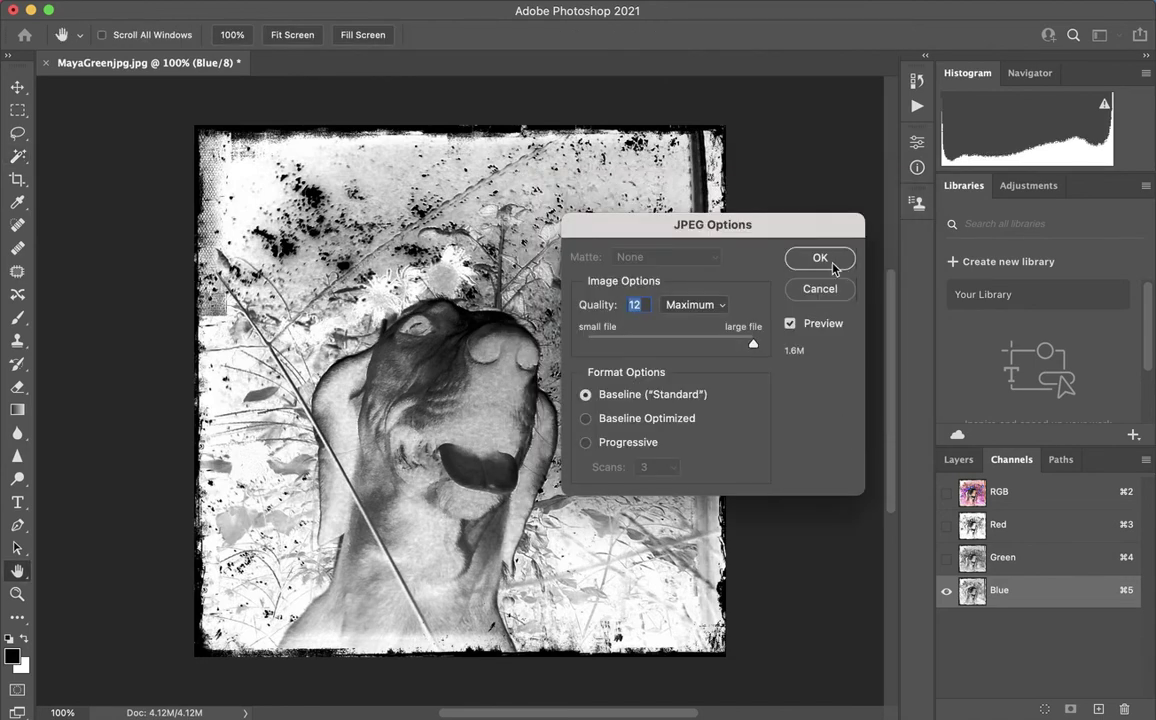
{"action": "left_click", "coordinate": [820, 259]}
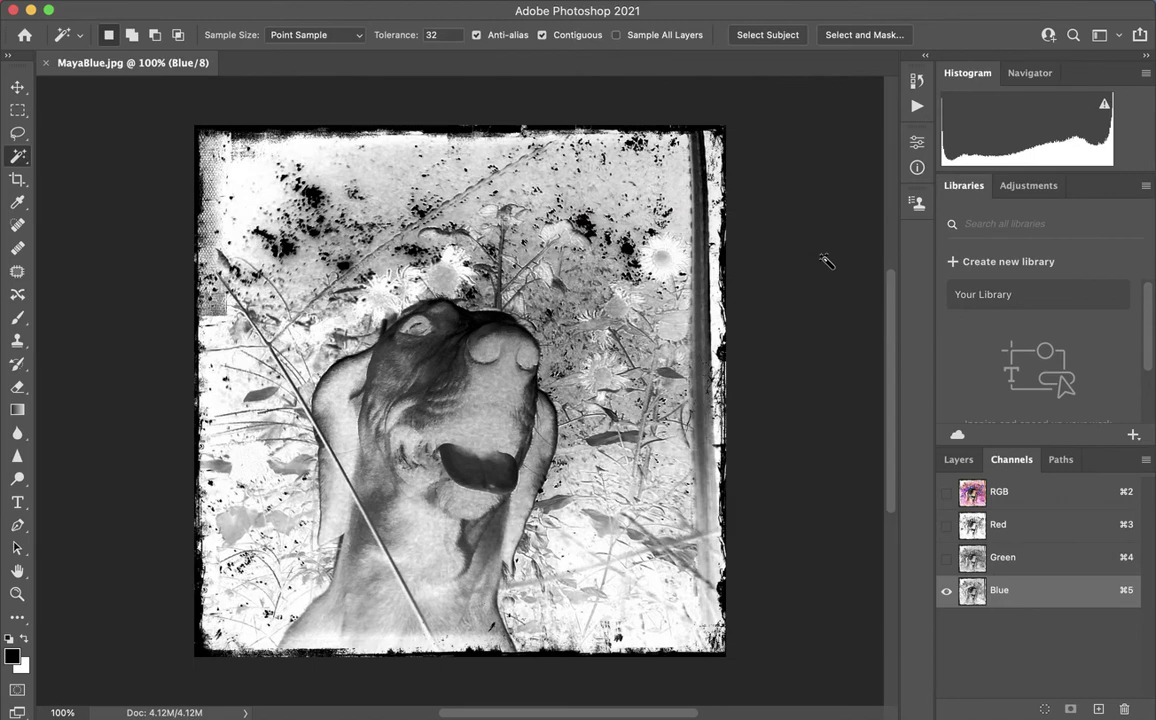
- Show the RGB composite and save it on the computer's Desktop as the JPEG Maya3C at maximum quality 12
{"action": "left_click", "coordinate": [1021, 492]}
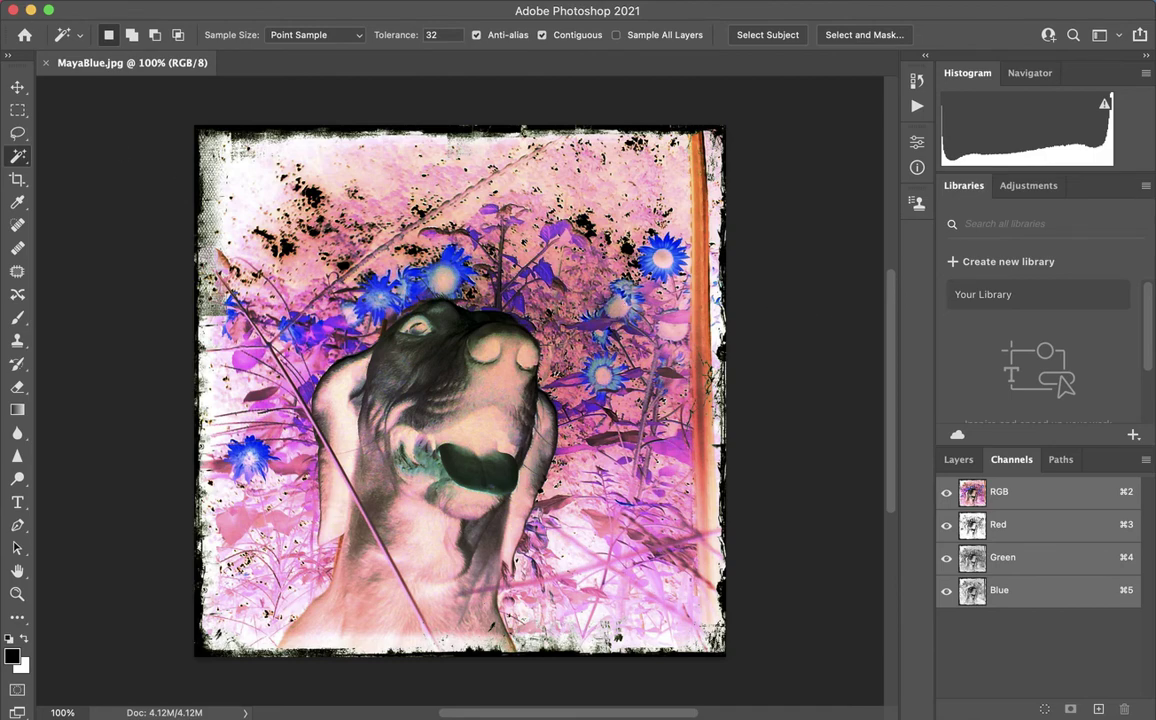
{"action": "left_click", "coordinate": [30, 0]}
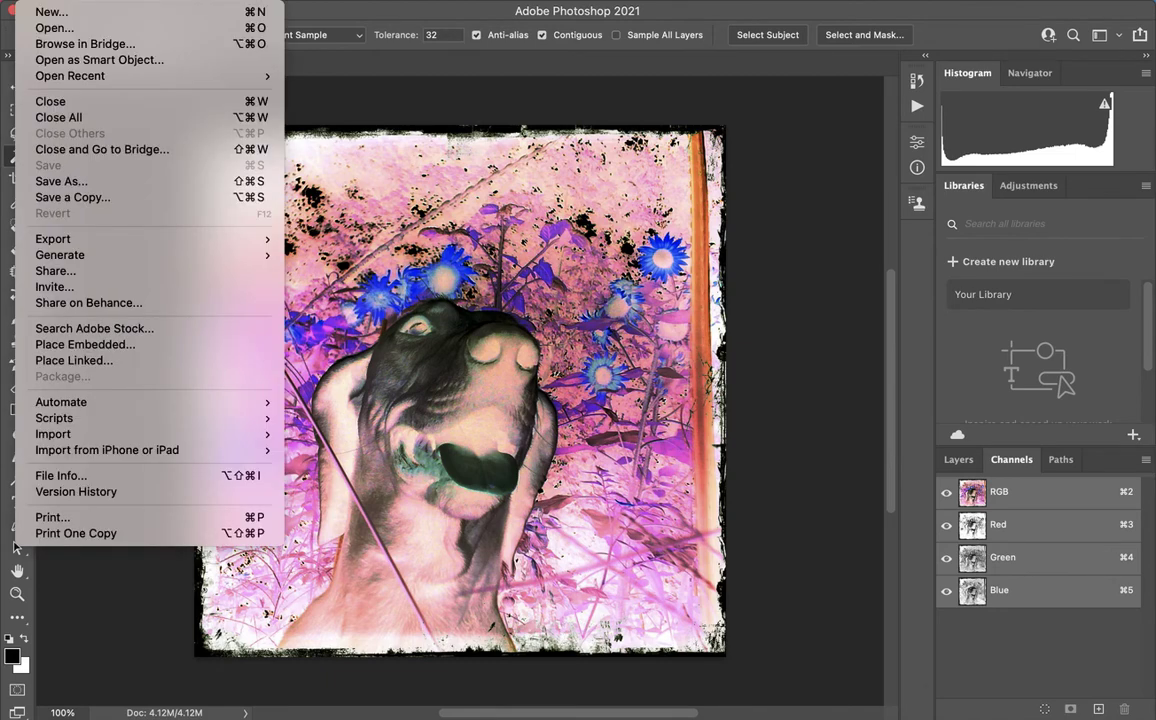
{"action": "left_click", "coordinate": [97, 184]}
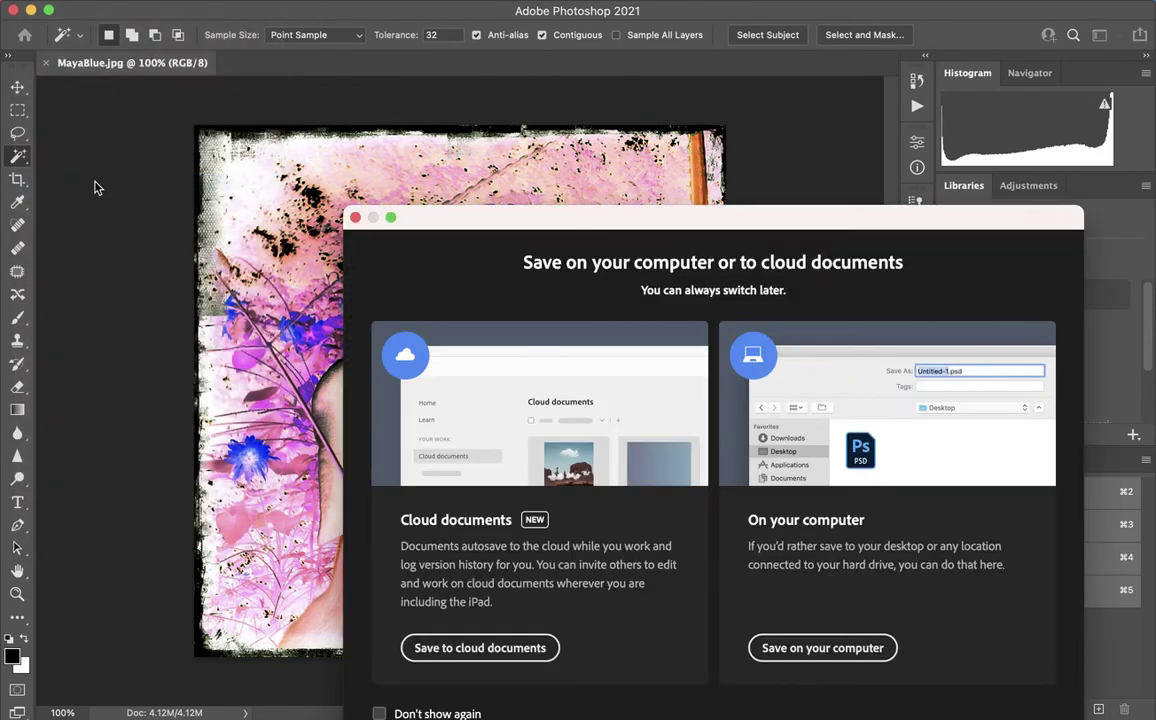
{"action": "left_click", "coordinate": [800, 647]}
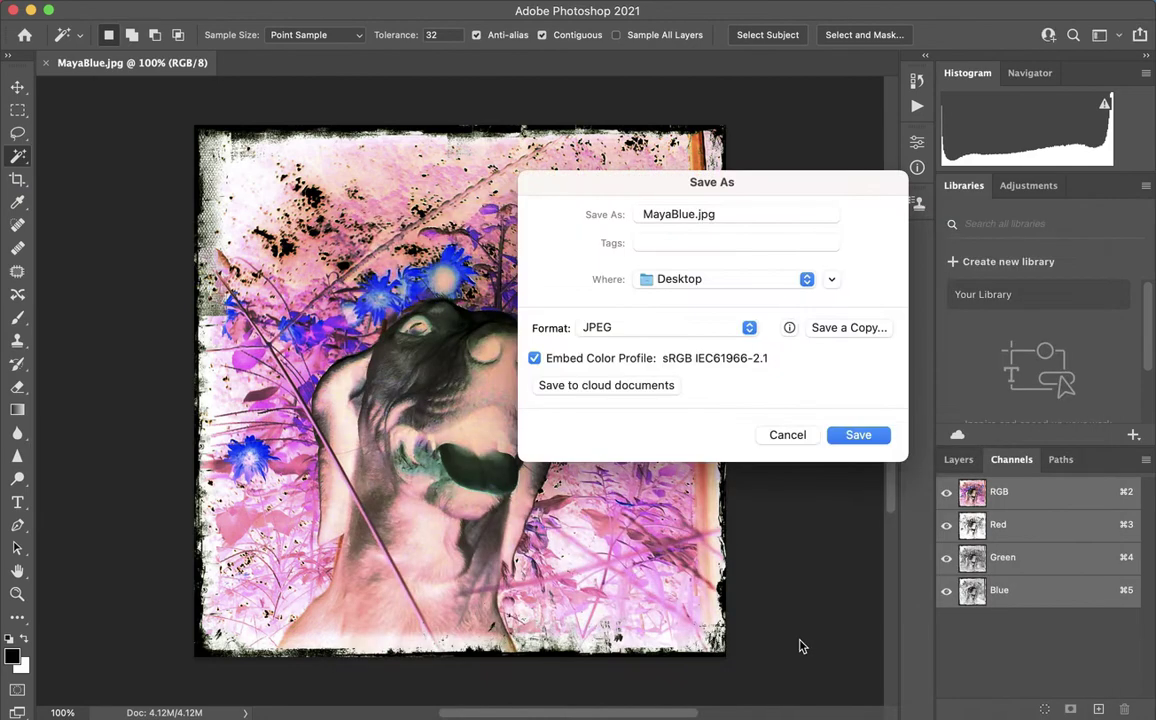
{"action": "left_click", "coordinate": [697, 214]}
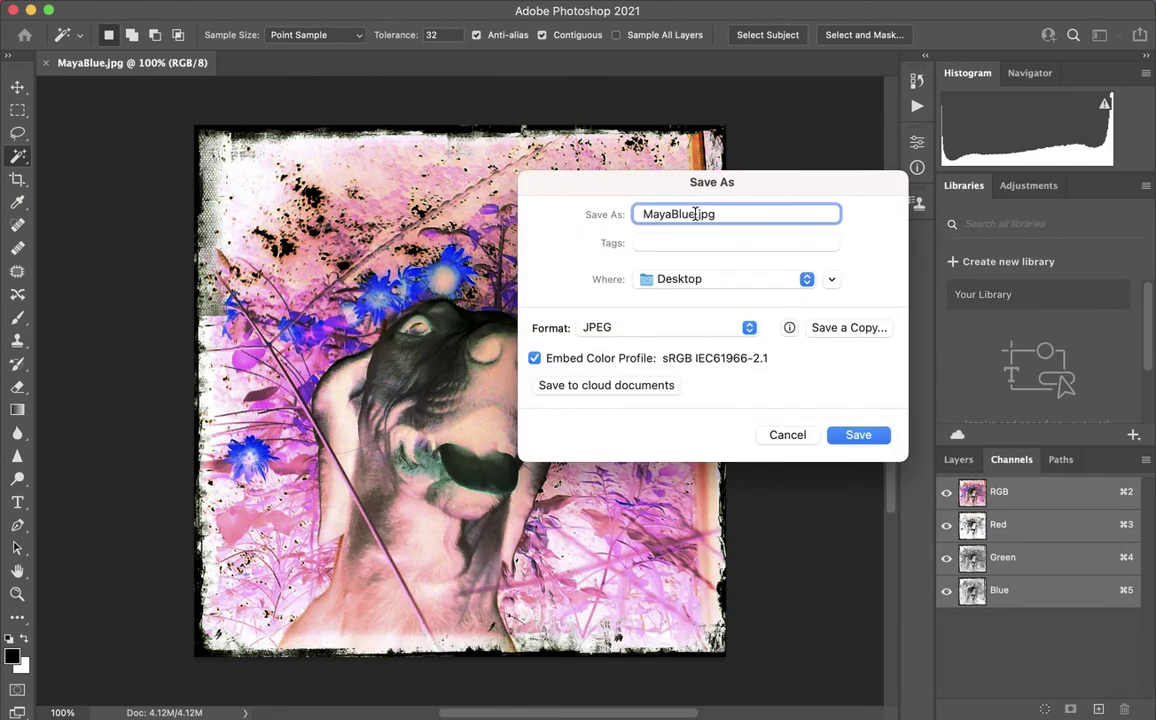
{"action": "left_click_drag", "start_coordinate": [697, 214], "coordinate": [670, 214]}
{"action": "type", "text": "3C"}
{"action": "left_click", "coordinate": [859, 436]}
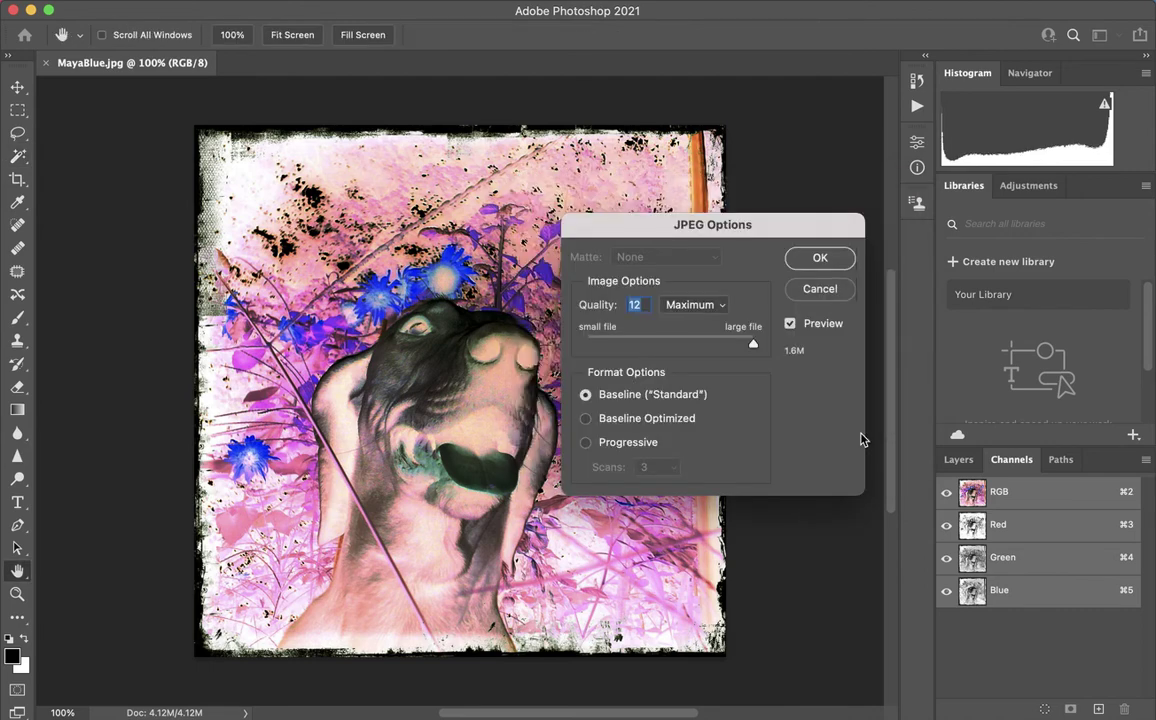
{"action": "left_click", "coordinate": [844, 261]}
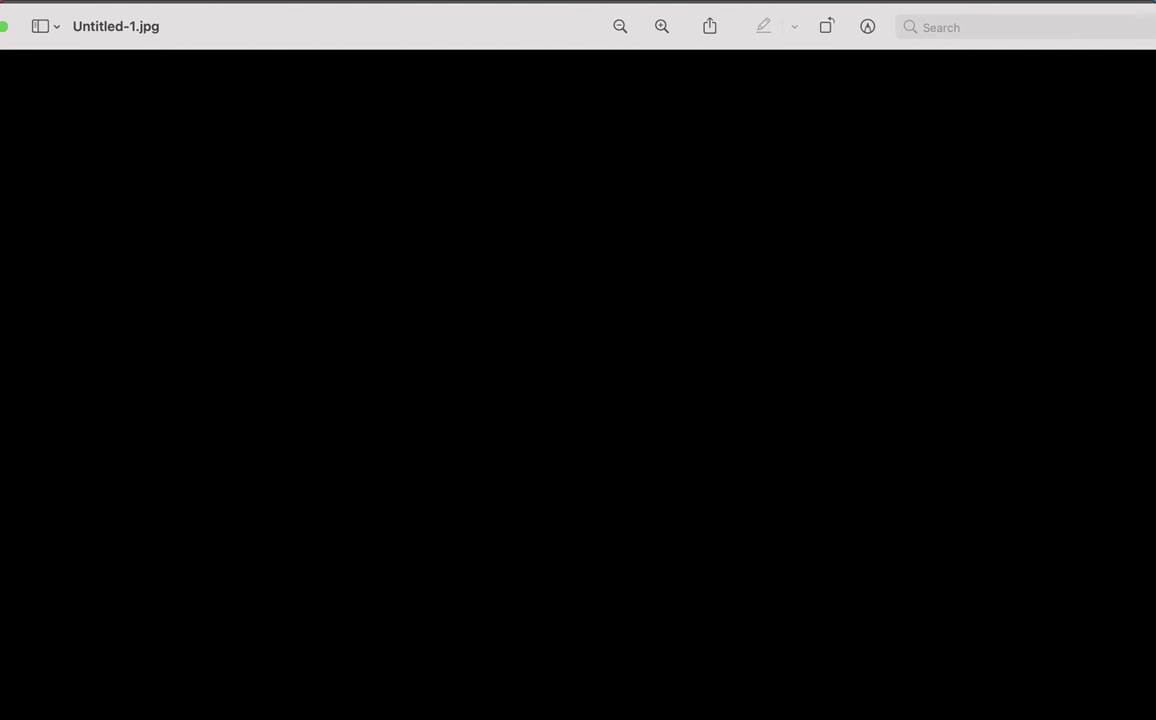
- View the saved JPEGs in Preview, shrinking the MayaRed.jpg and MayaGreenjpg.jpg windows and arranging them side by side
{"action": "left_click_drag", "start_coordinate": [1010, 572], "coordinate": [198, 280]}
{"action": "left_click_drag", "start_coordinate": [1010, 572], "coordinate": [400, 385]}
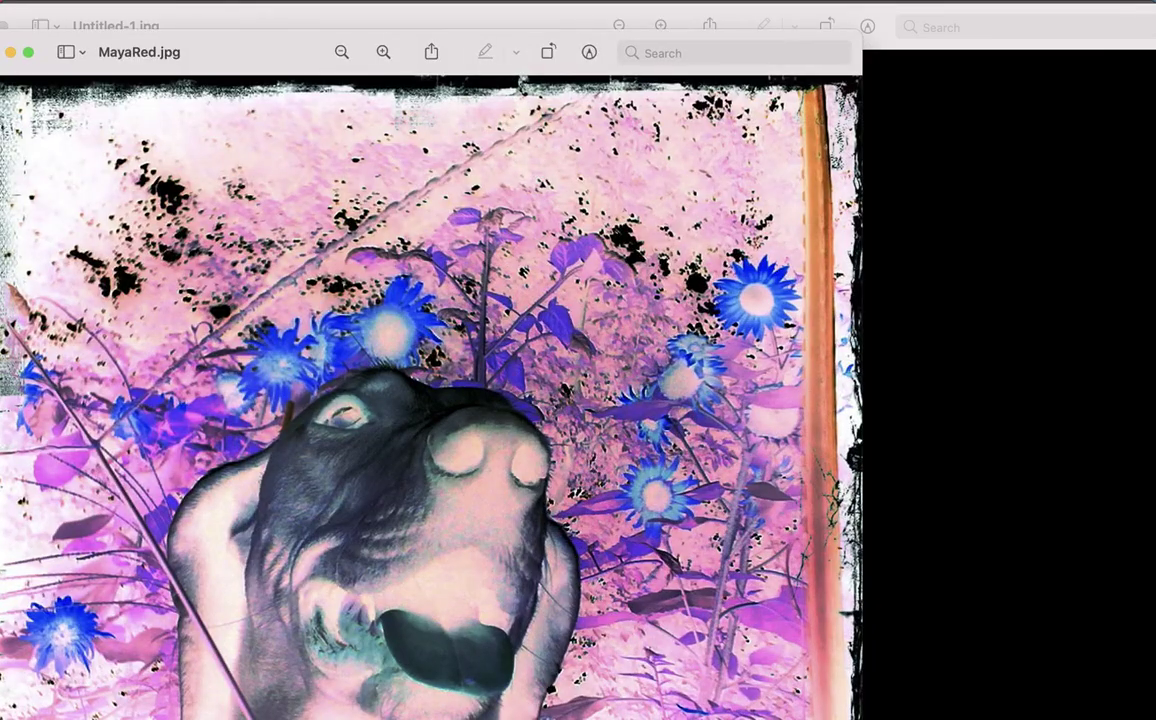
{"action": "left_click_drag", "start_coordinate": [845, 705], "coordinate": [517, 480]}
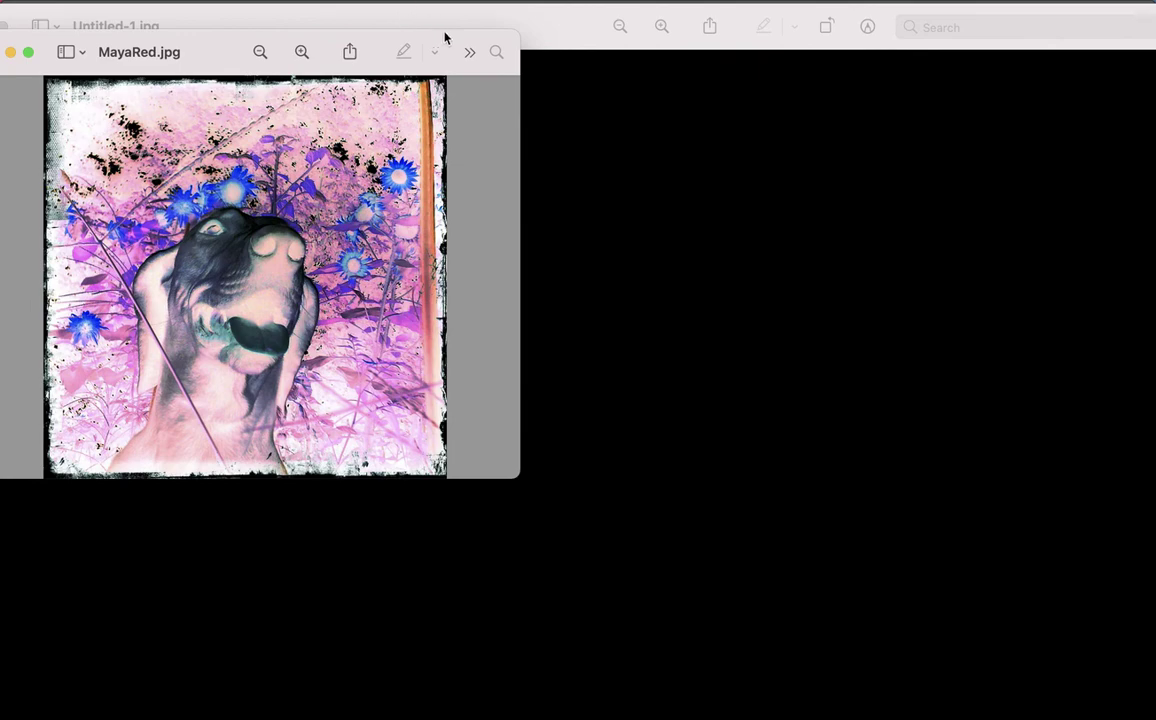
{"action": "left_click_drag", "start_coordinate": [444, 36], "coordinate": [418, 106]}
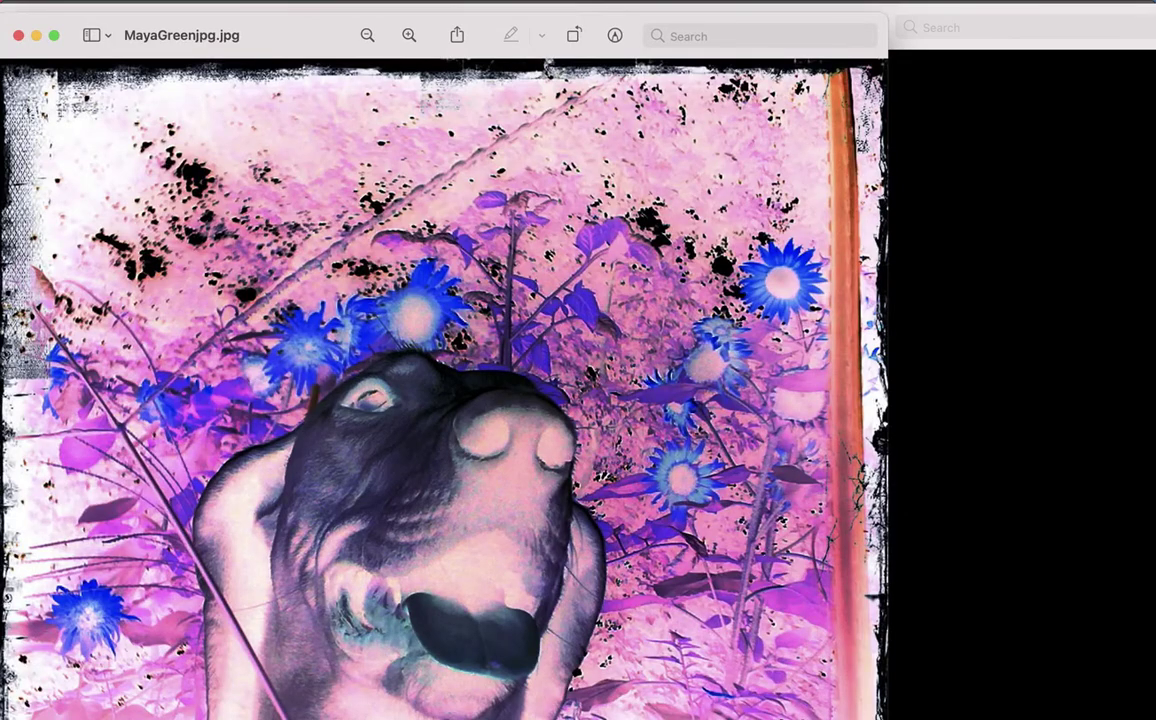
{"action": "left_click_drag", "start_coordinate": [886, 718], "coordinate": [770, 494]}
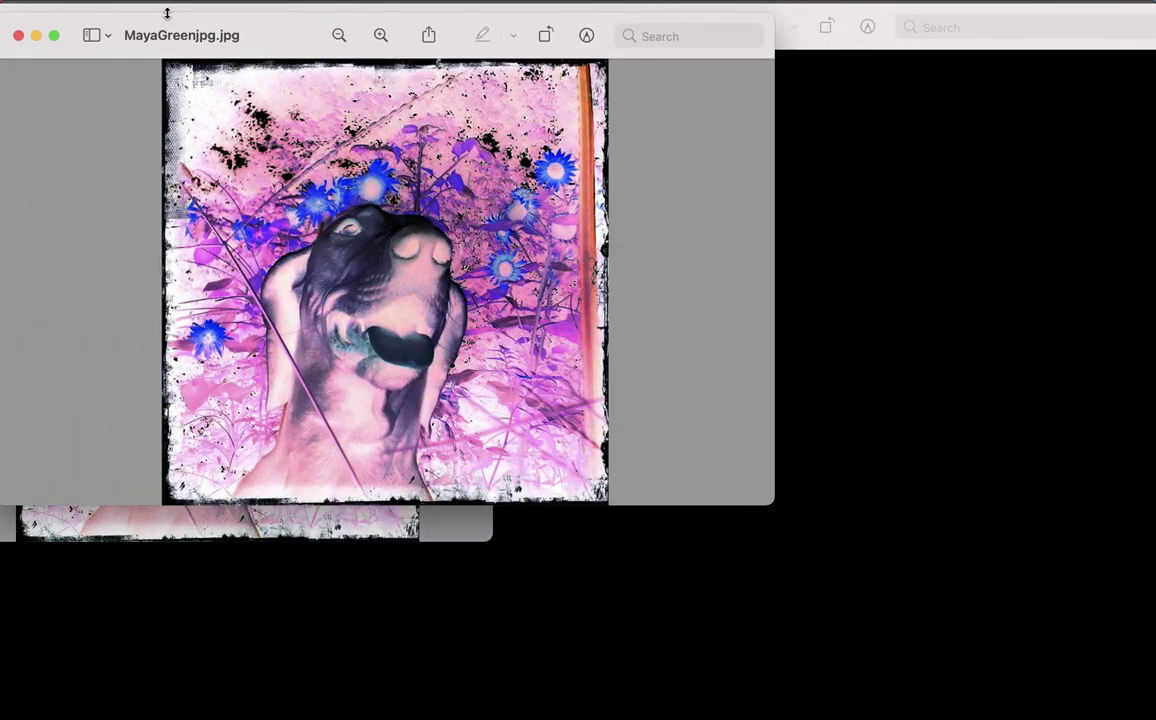
{"action": "left_click_drag", "start_coordinate": [165, 19], "coordinate": [573, 80]}
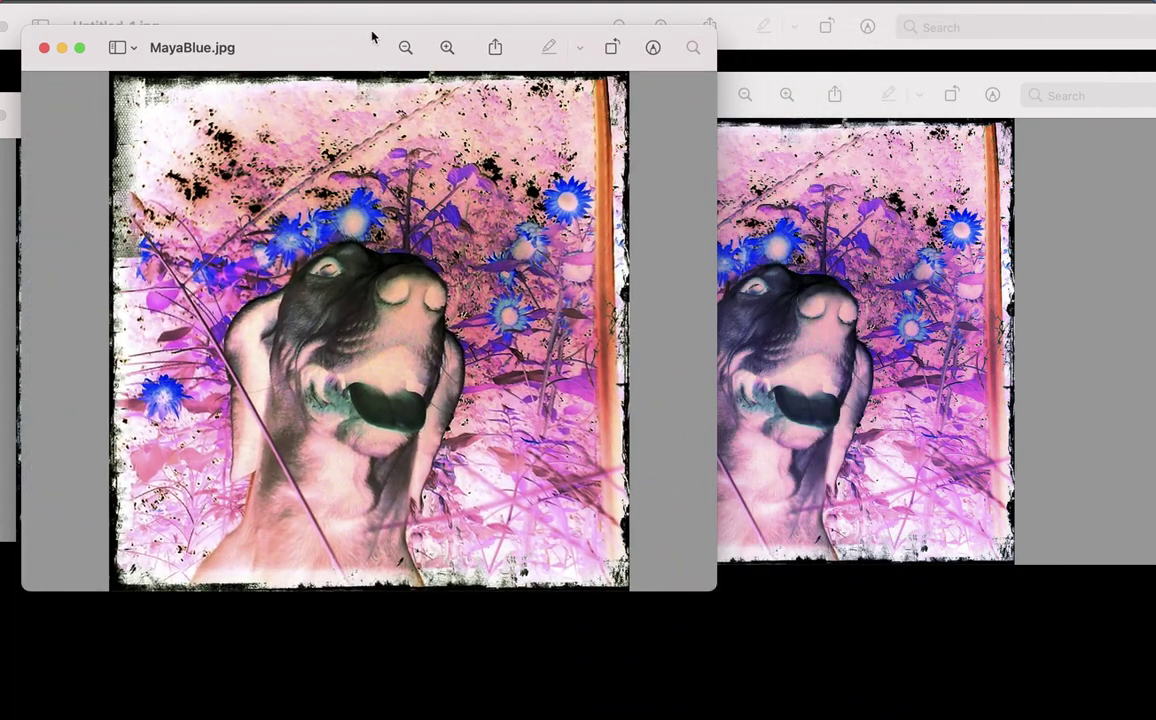
- Reposition the MayaBlue.jpg window beside MayaRed.jpg and MayaGreenjpg.jpg in turn to compare the colours of the saved negatives
{"action": "left_click_drag", "start_coordinate": [330, 46], "coordinate": [490, 146]}
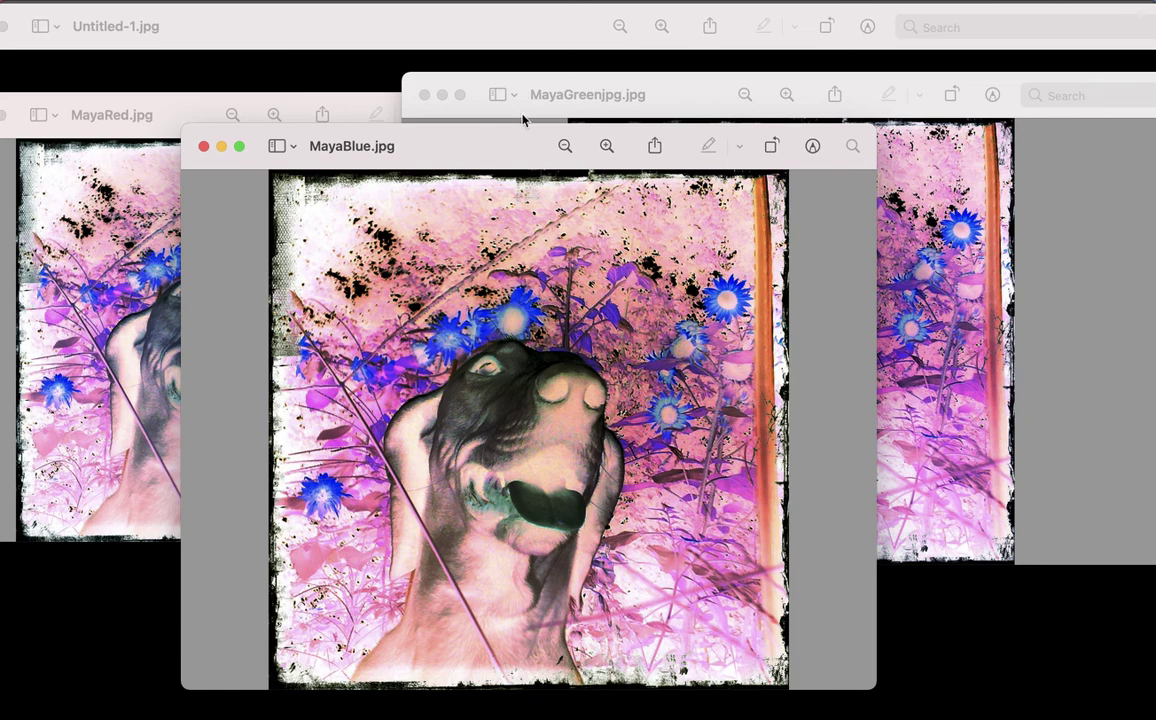
{"action": "left_click", "coordinate": [285, 146]}
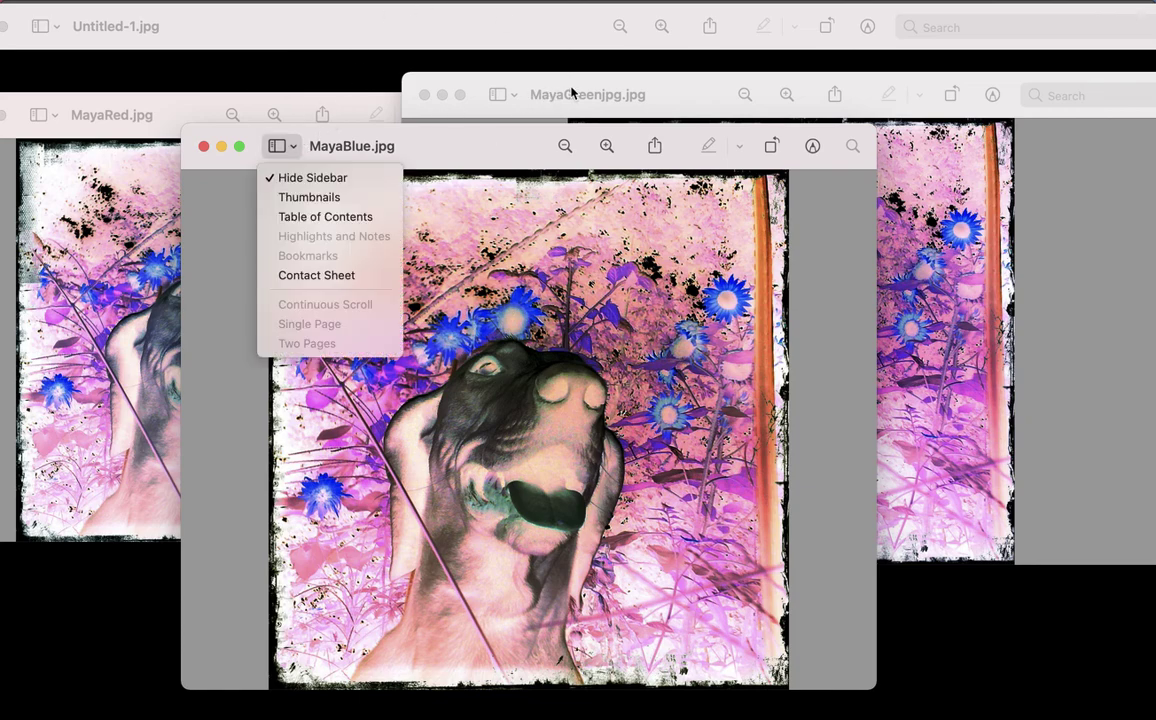
{"action": "left_click", "coordinate": [490, 142]}
{"action": "left_click_drag", "start_coordinate": [490, 142], "coordinate": [661, 98]}
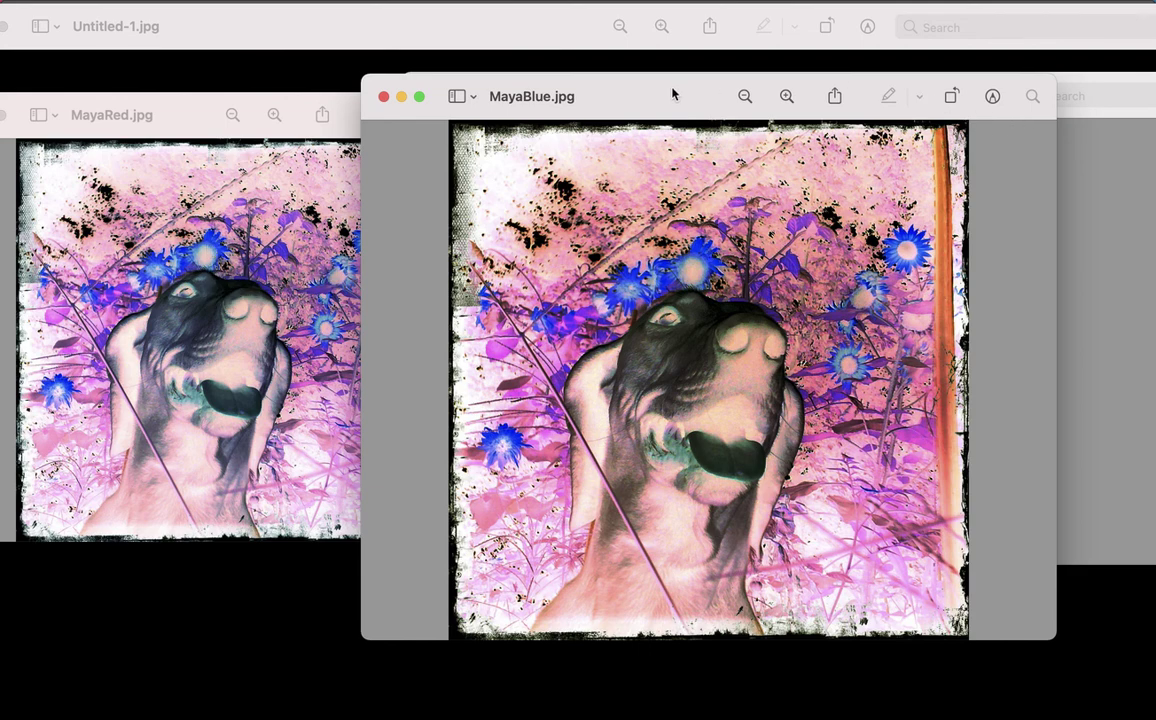
{"action": "left_click_drag", "start_coordinate": [673, 93], "coordinate": [209, 111]}
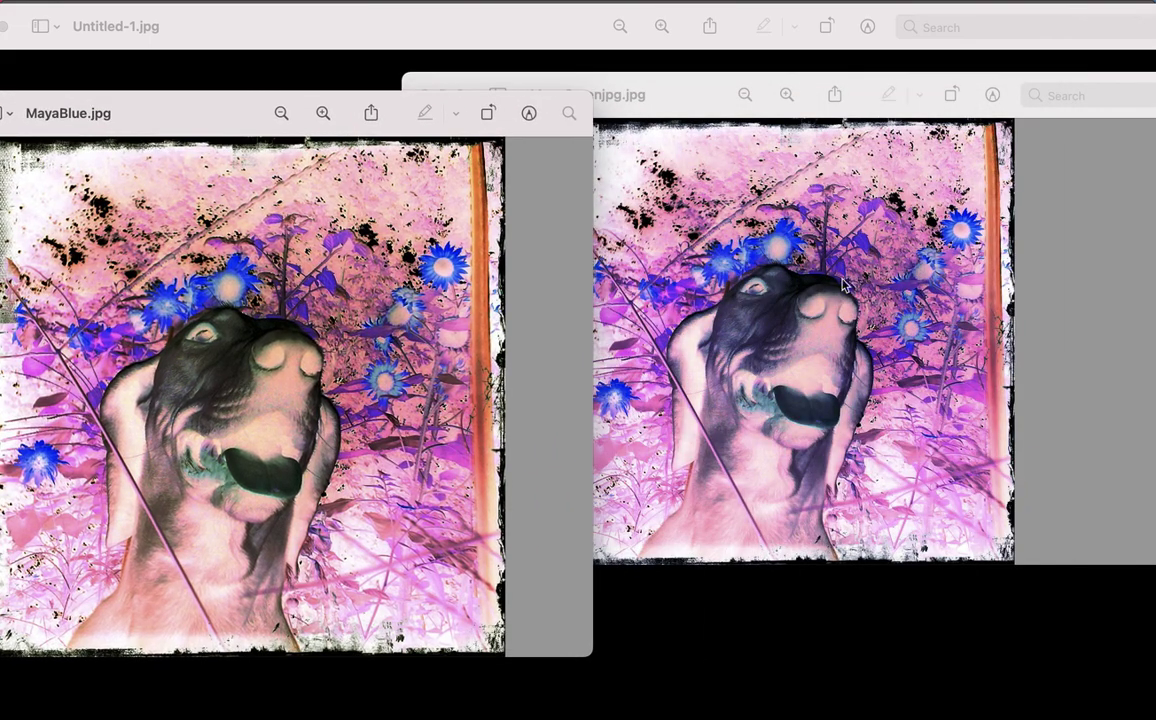